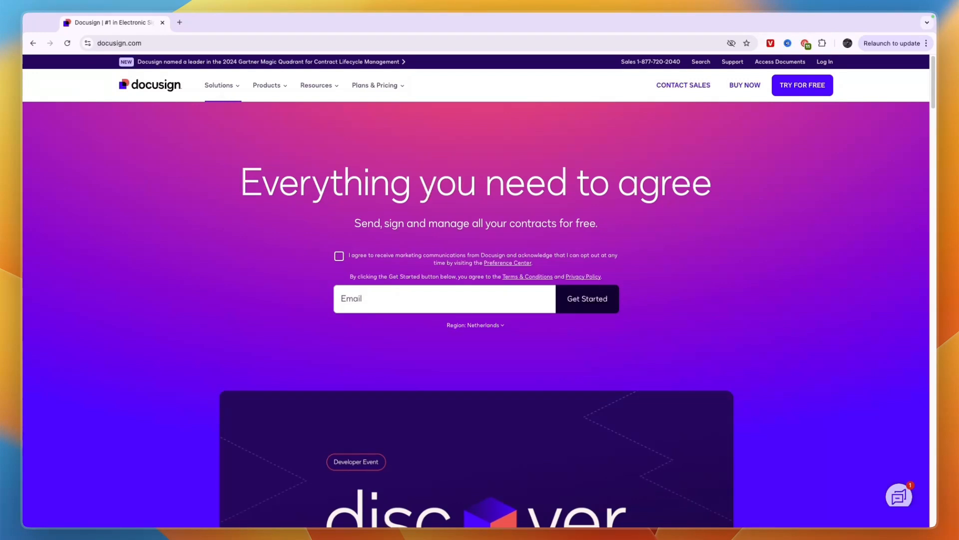
{"action": "left_click", "coordinate": [218, 88]}
{"action": "left_click", "coordinate": [283, 86]}
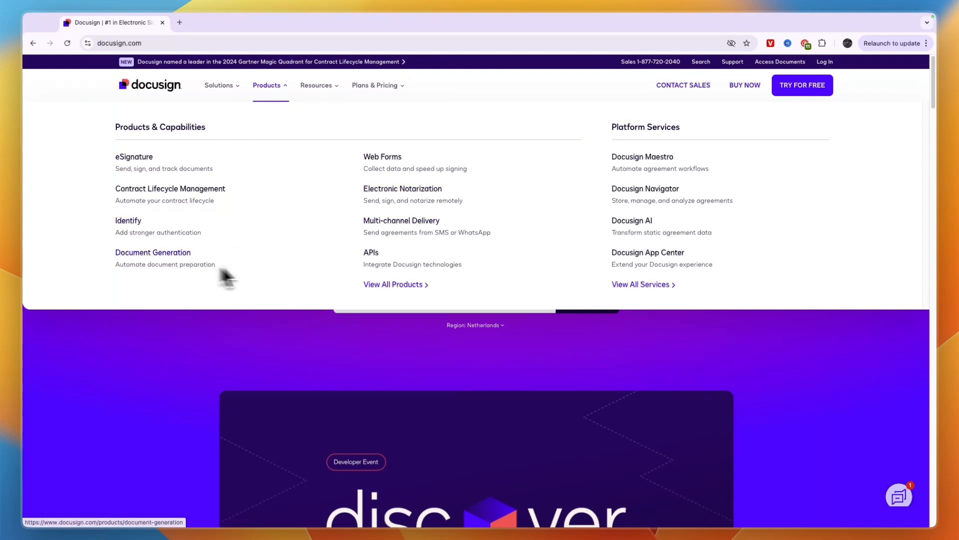
{"action": "double_click", "coordinate": [259, 330]}
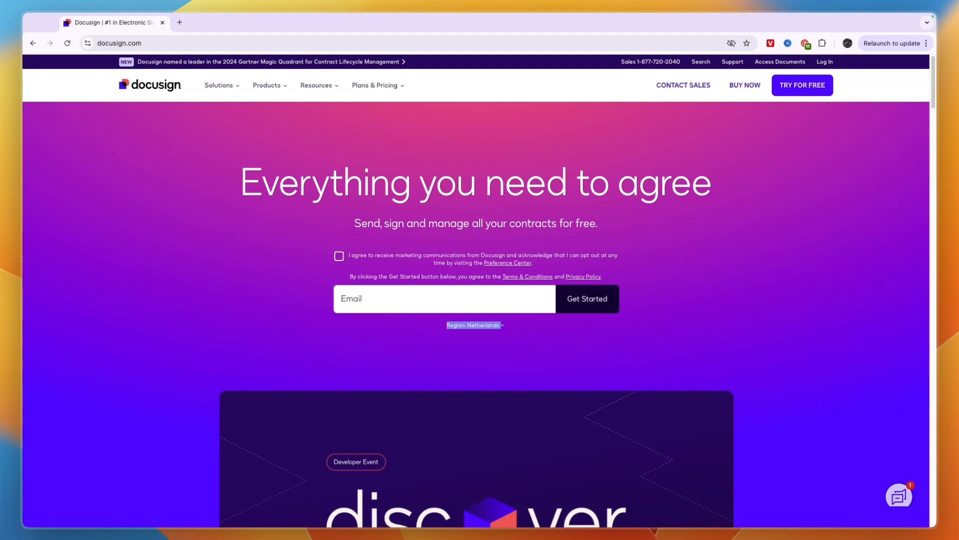
{"action": "left_click", "coordinate": [256, 336]}
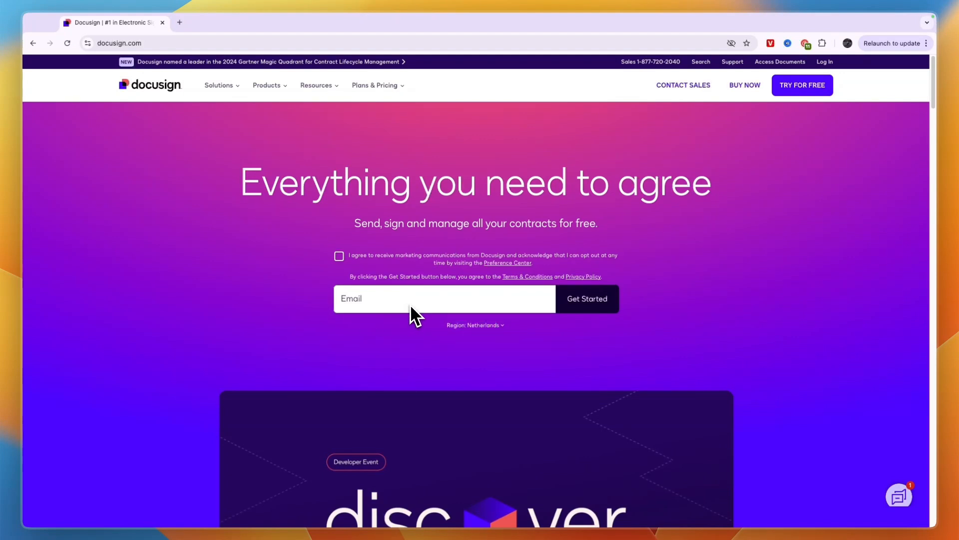
- Sign up for a free account from the home page and set the account password
{"action": "left_click", "coordinate": [563, 306]}
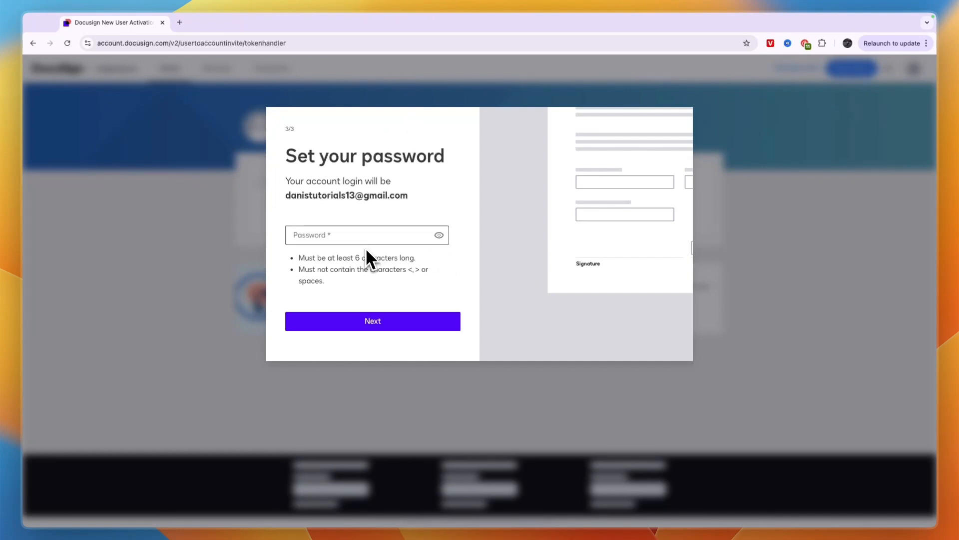
{"action": "left_click", "coordinate": [361, 239]}
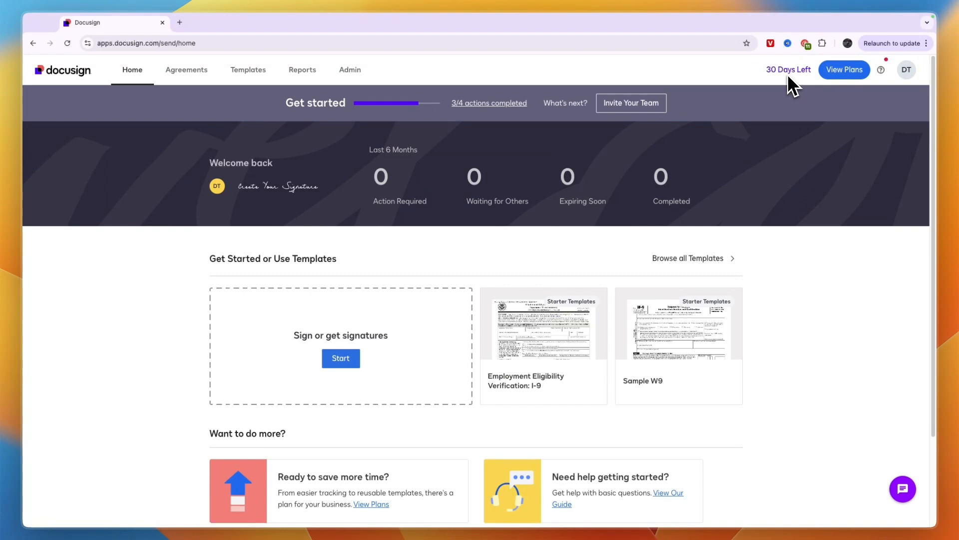
- Review the Personal and Standard eSignature plans available for the trial account and close the plan chooser
{"action": "left_click_drag", "start_coordinate": [773, 69], "coordinate": [811, 71]}
{"action": "left_click", "coordinate": [847, 70]}
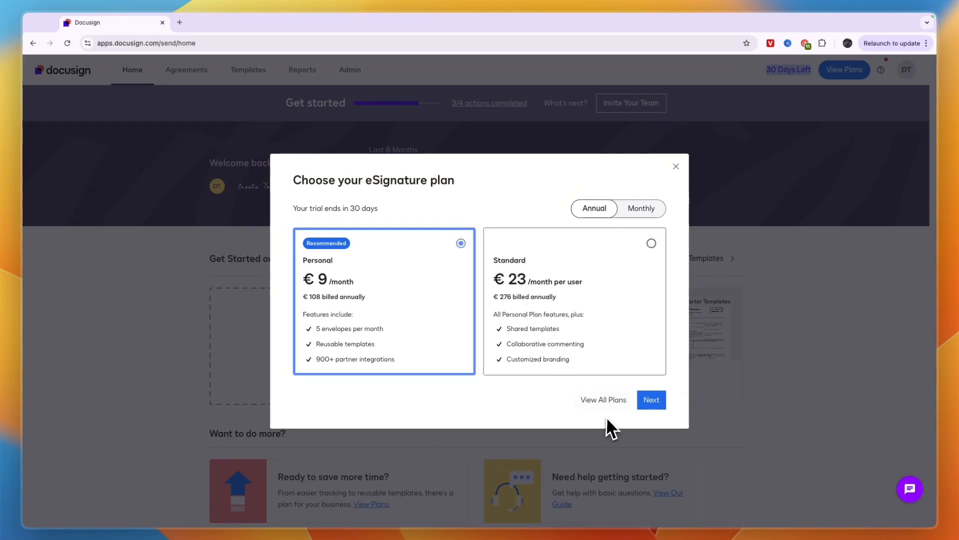
{"action": "left_click_drag", "start_coordinate": [294, 210], "coordinate": [374, 216]}
{"action": "left_click", "coordinate": [376, 215]}
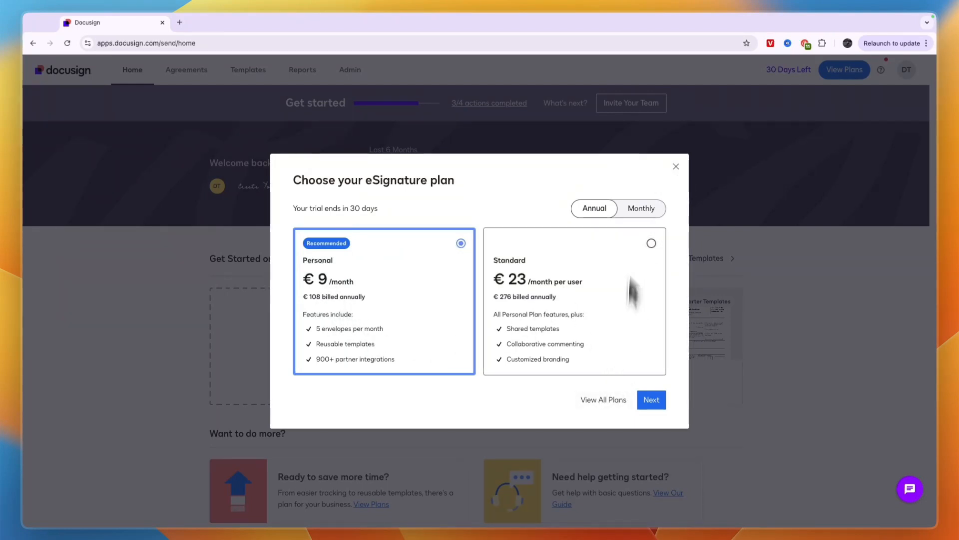
{"action": "left_click", "coordinate": [674, 168]}
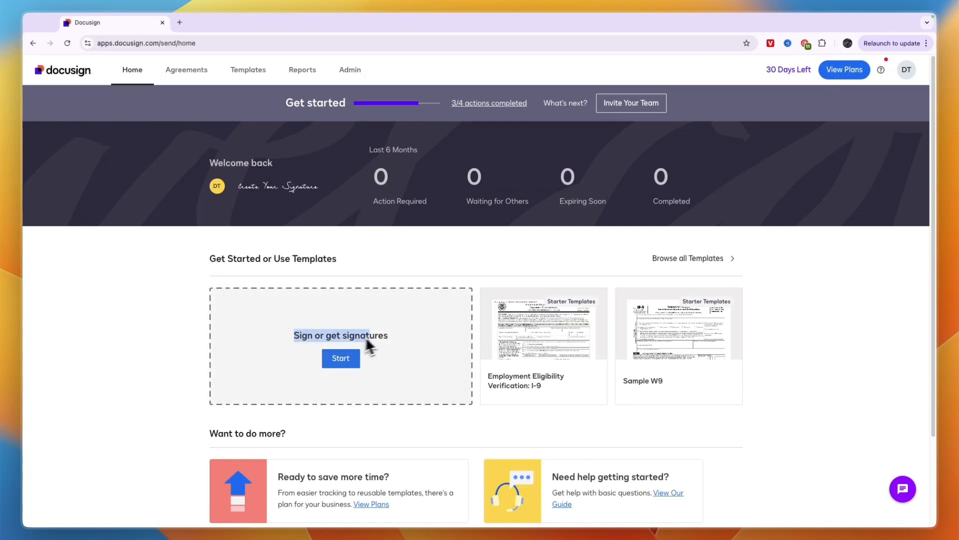
- Dismiss the file picker and start a new envelope for signing or getting signatures
{"action": "left_click", "coordinate": [394, 338]}
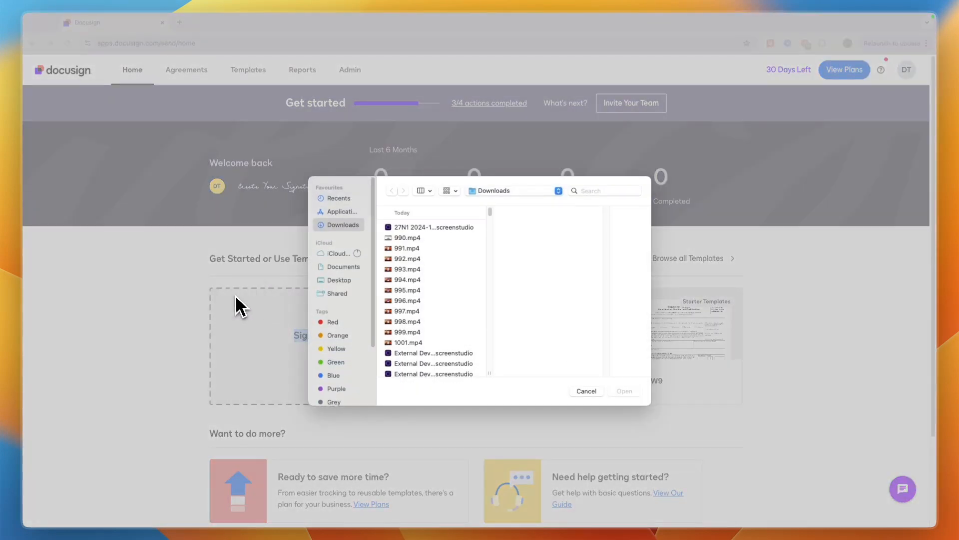
{"action": "left_click", "coordinate": [578, 394]}
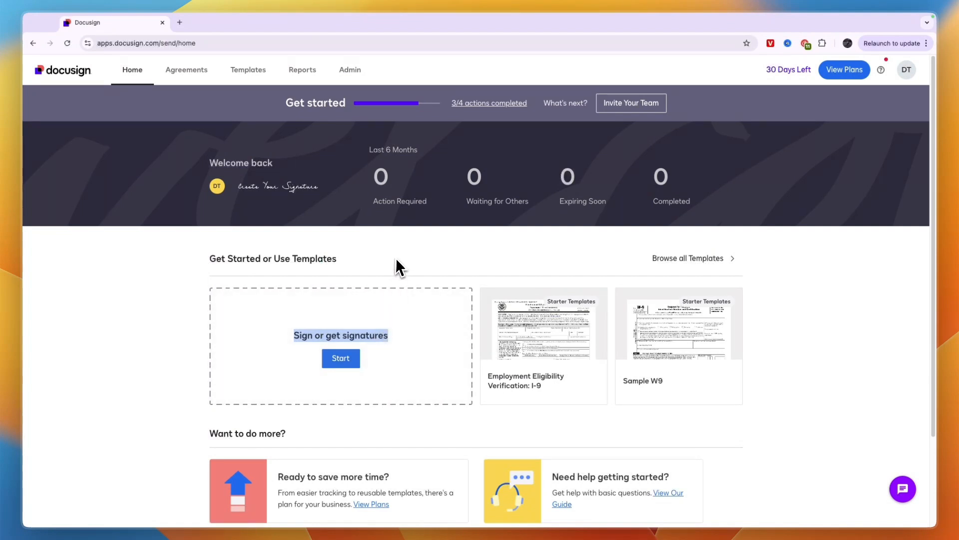
{"action": "scroll", "coordinate": [393, 258], "scroll_direction": "down", "scroll_amount": 2}
{"action": "left_click", "coordinate": [340, 288]}
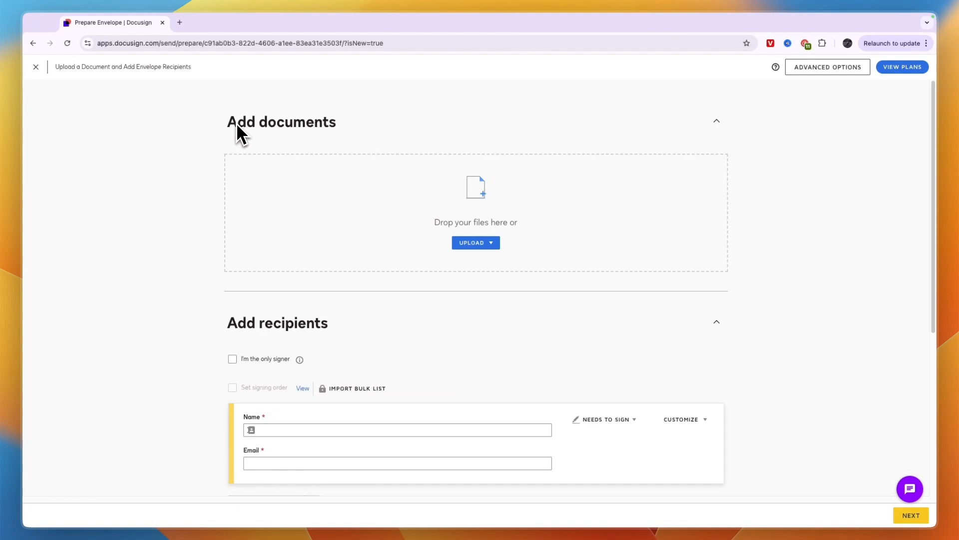
- Try to add a document to the envelope from saved templates and go back to the home page
{"action": "left_click", "coordinate": [366, 122]}
{"action": "scroll", "coordinate": [232, 238], "scroll_direction": "down", "scroll_amount": 1}
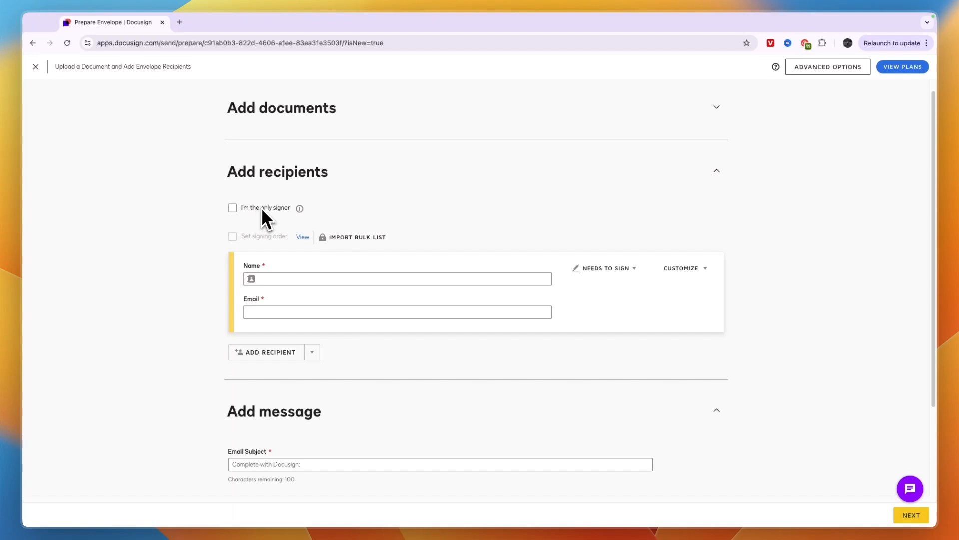
{"action": "scroll", "coordinate": [253, 220], "scroll_direction": "up", "scroll_amount": 1}
{"action": "left_click", "coordinate": [262, 127]}
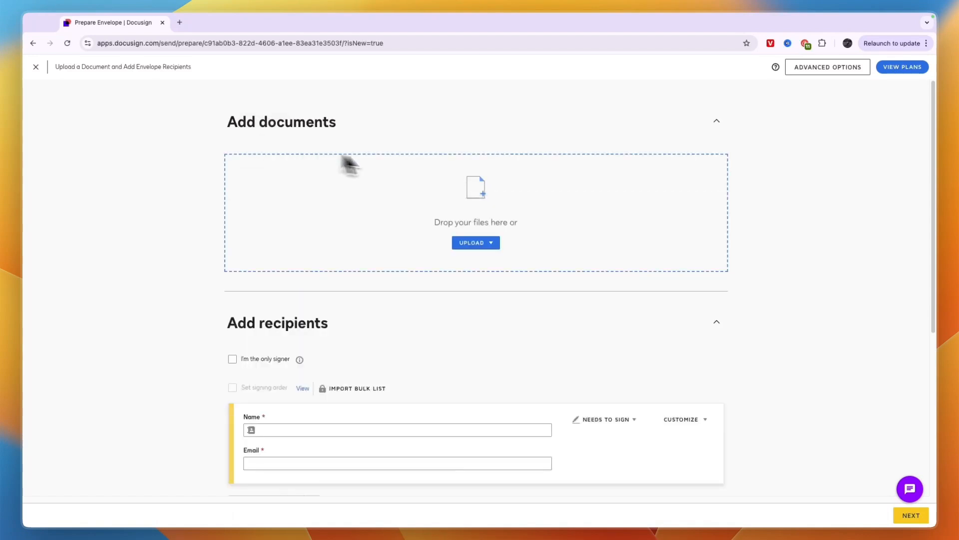
{"action": "left_click", "coordinate": [472, 244]}
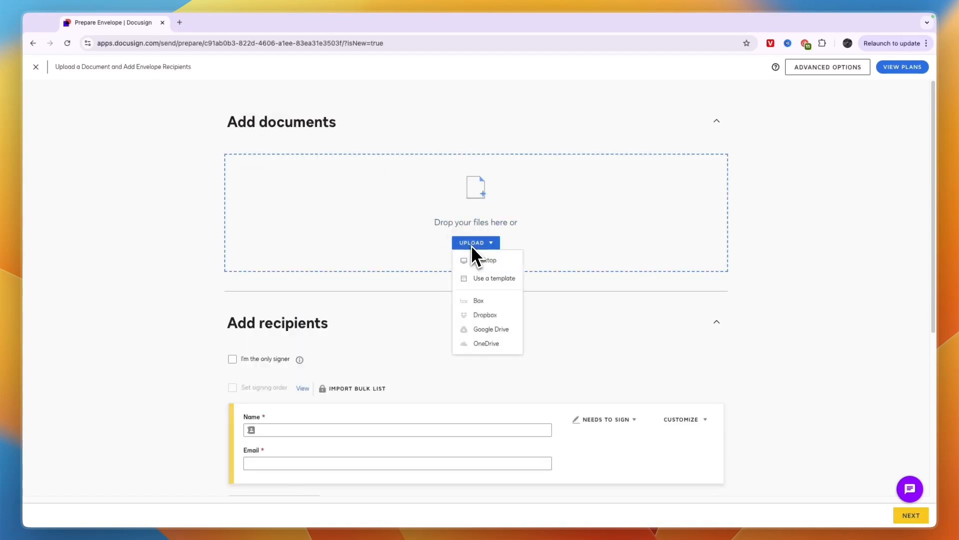
{"action": "left_click", "coordinate": [490, 278]}
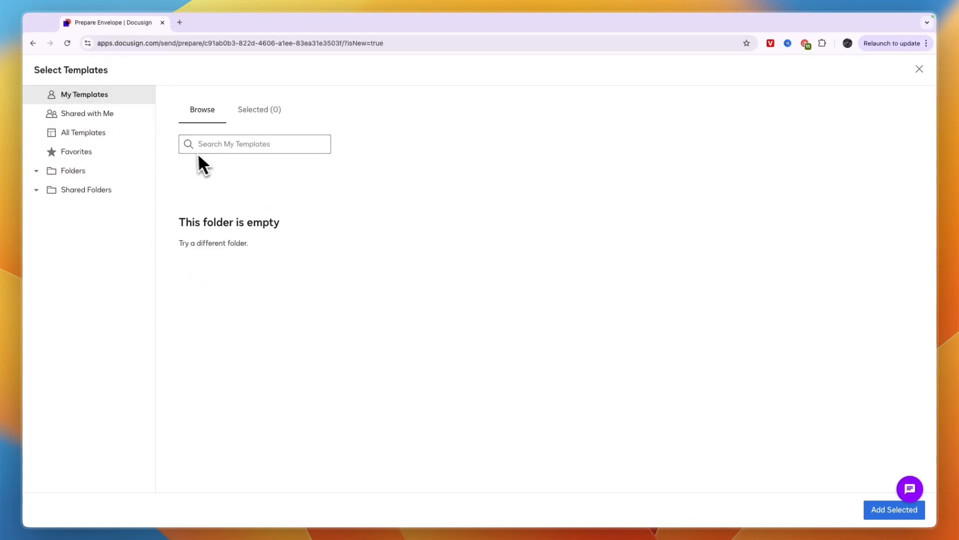
{"action": "left_click", "coordinate": [33, 43]}
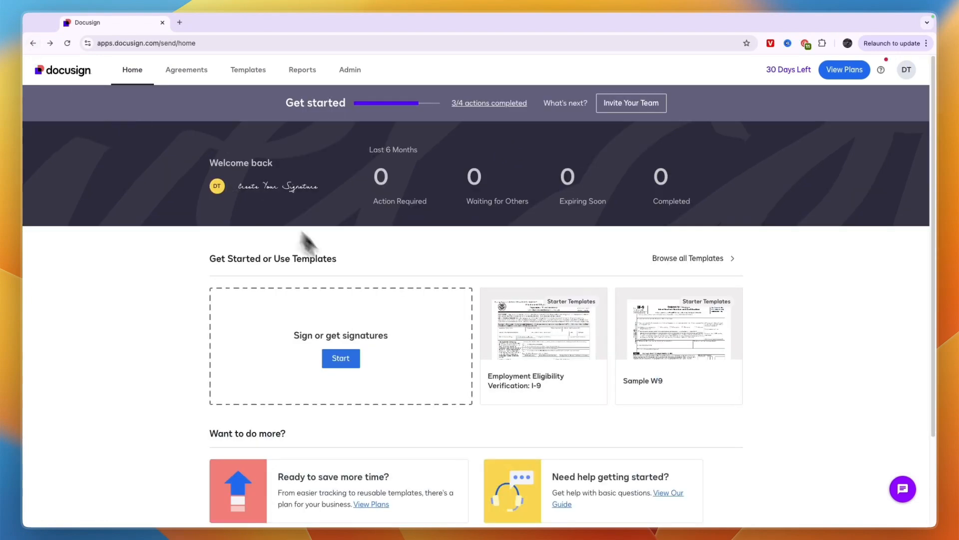
- Start a new signature envelope and upload SampleContract-Shuttle.pdf to it
{"action": "left_click", "coordinate": [344, 358]}
{"action": "left_click_drag", "start_coordinate": [730, 64], "coordinate": [424, 240]}
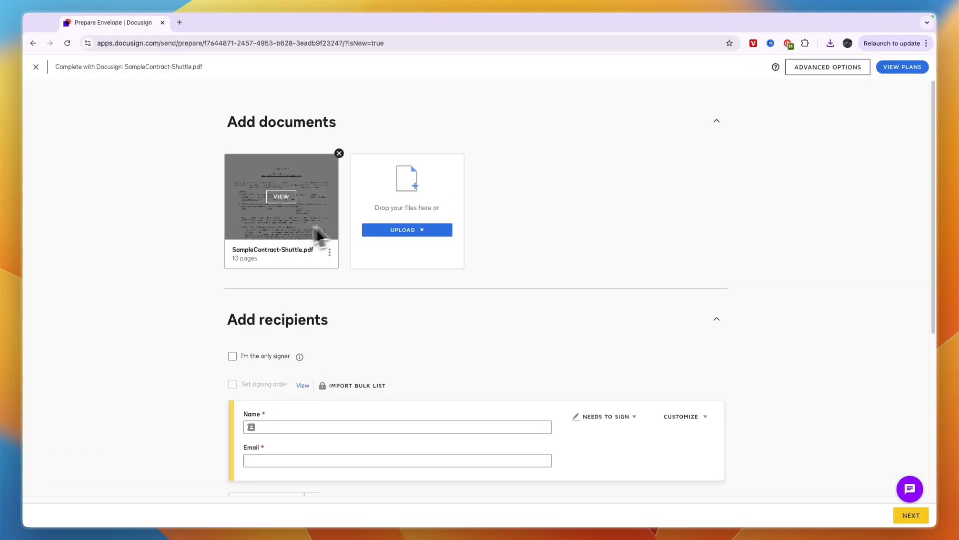
- Read through the pages of the uploaded SampleContract-Shuttle.pdf in the preview and close it
{"action": "left_click", "coordinate": [280, 196]}
{"action": "scroll", "coordinate": [482, 292], "scroll_direction": "down", "scroll_amount": 5}
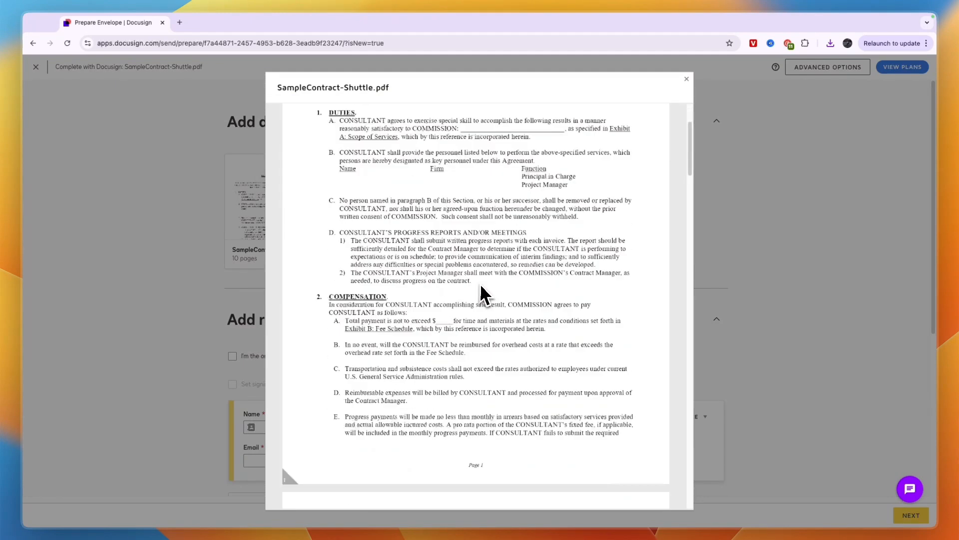
{"action": "scroll", "coordinate": [465, 275], "scroll_direction": "up", "scroll_amount": 5}
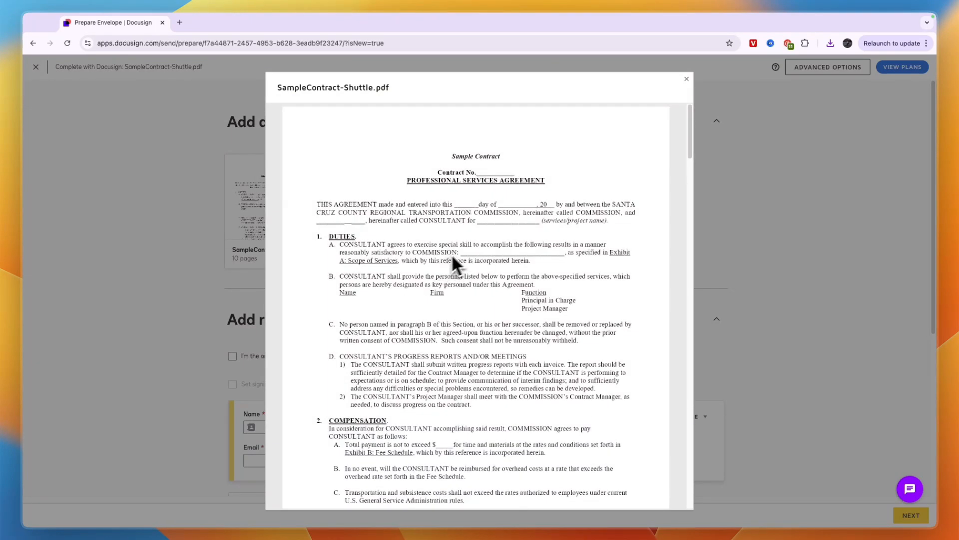
{"action": "scroll", "coordinate": [467, 258], "scroll_direction": "down", "scroll_amount": 15}
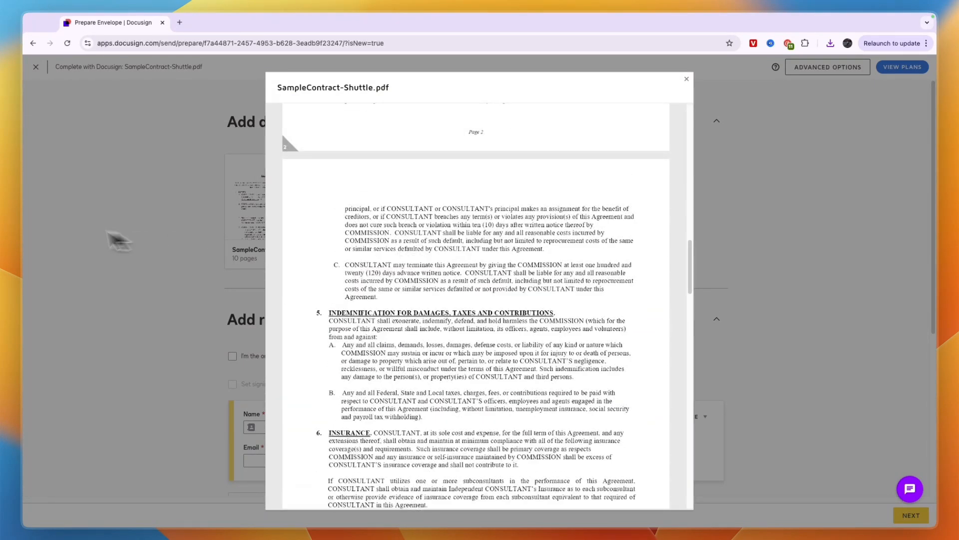
{"action": "left_click", "coordinate": [76, 229]}
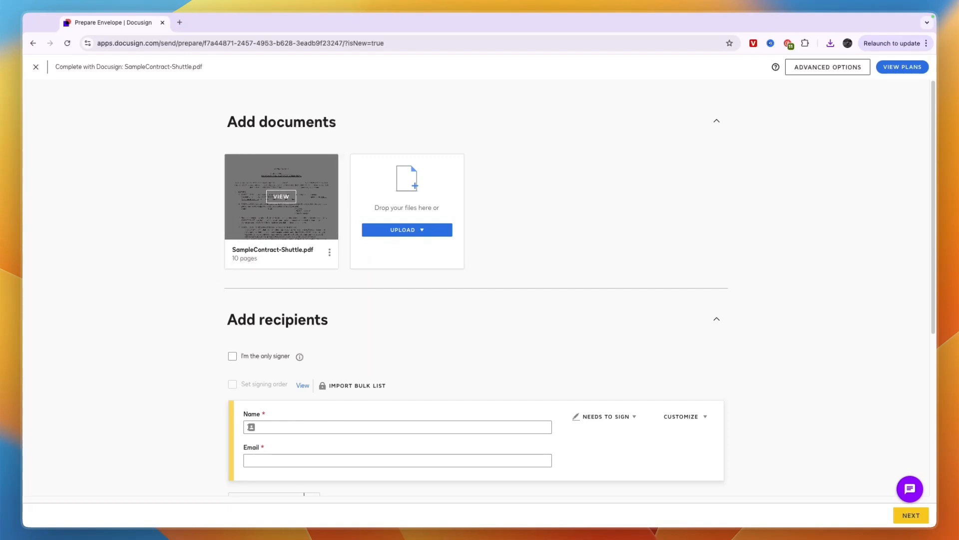
- Try the option that makes the sender the only signer of the envelope
{"action": "scroll", "coordinate": [238, 290], "scroll_direction": "down", "scroll_amount": 2}
{"action": "left_click", "coordinate": [233, 291]}
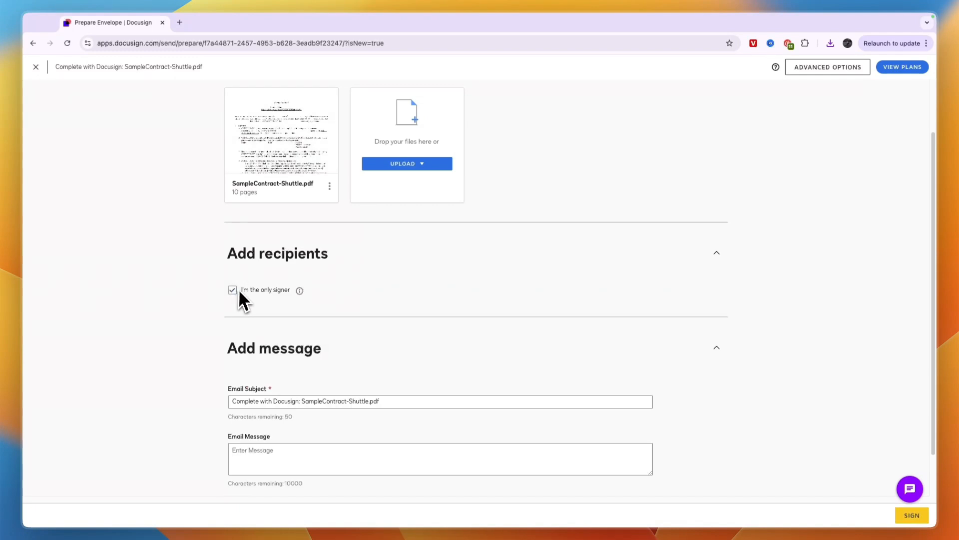
{"action": "left_click", "coordinate": [232, 291]}
- Enter the first recipient's name and email address
{"action": "scroll", "coordinate": [286, 301], "scroll_direction": "down", "scroll_amount": 1}
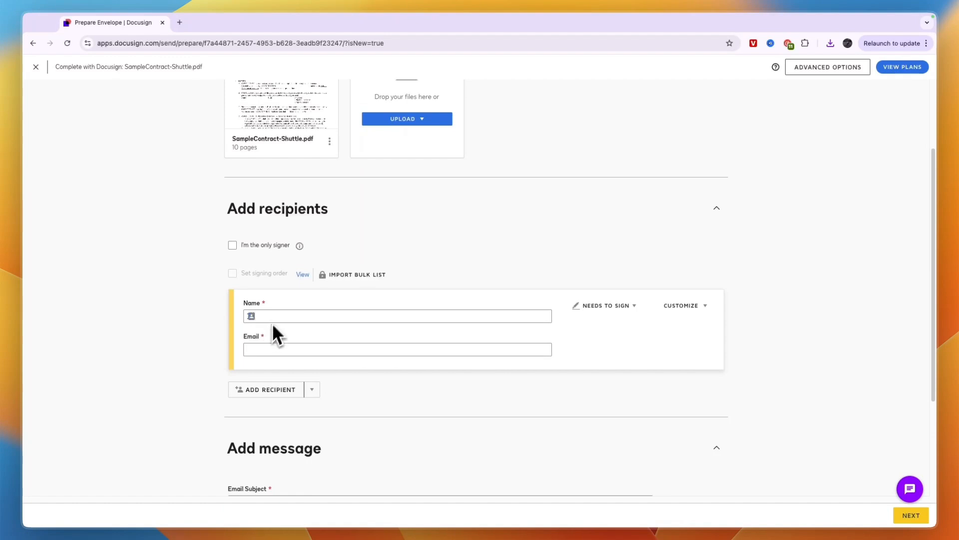
{"action": "left_click", "coordinate": [286, 321]}
{"action": "left_click", "coordinate": [286, 329]}
- Check the recipient's available role choices and the access code and private message customization options
{"action": "left_click", "coordinate": [602, 305]}
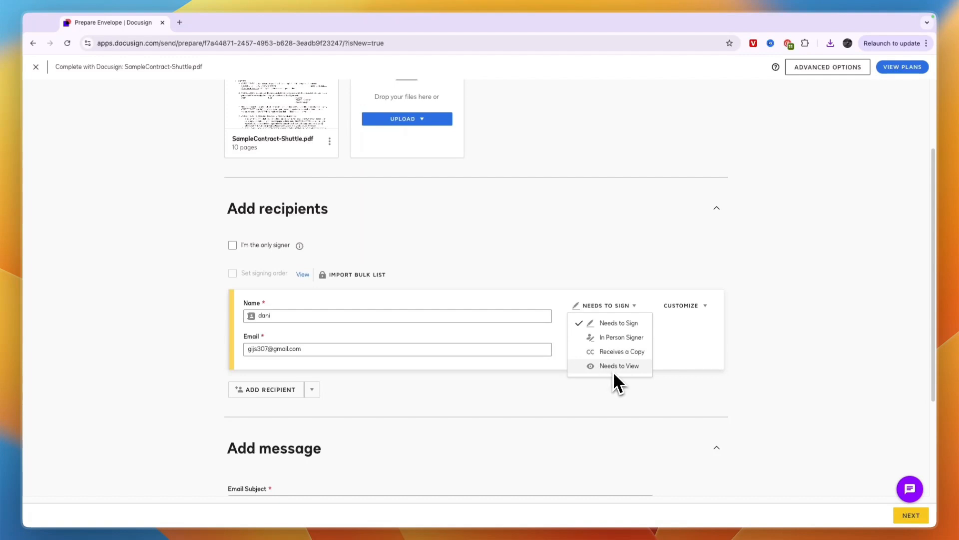
{"action": "left_click", "coordinate": [693, 337]}
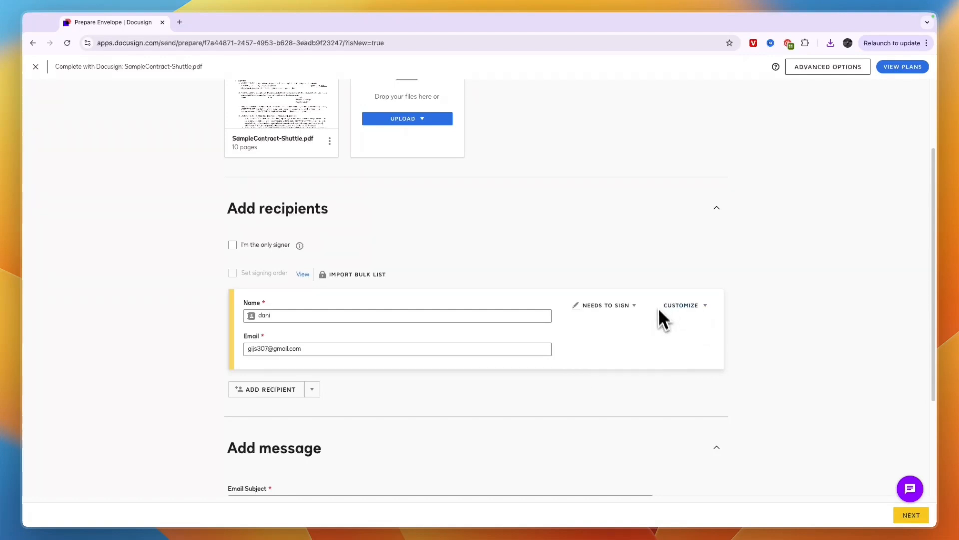
{"action": "left_click", "coordinate": [685, 306]}
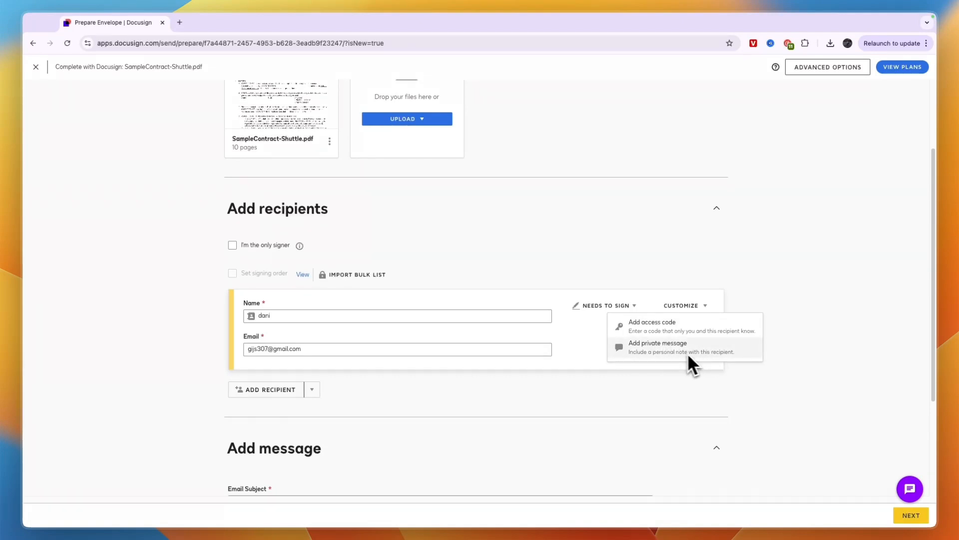
{"action": "left_click", "coordinate": [681, 305]}
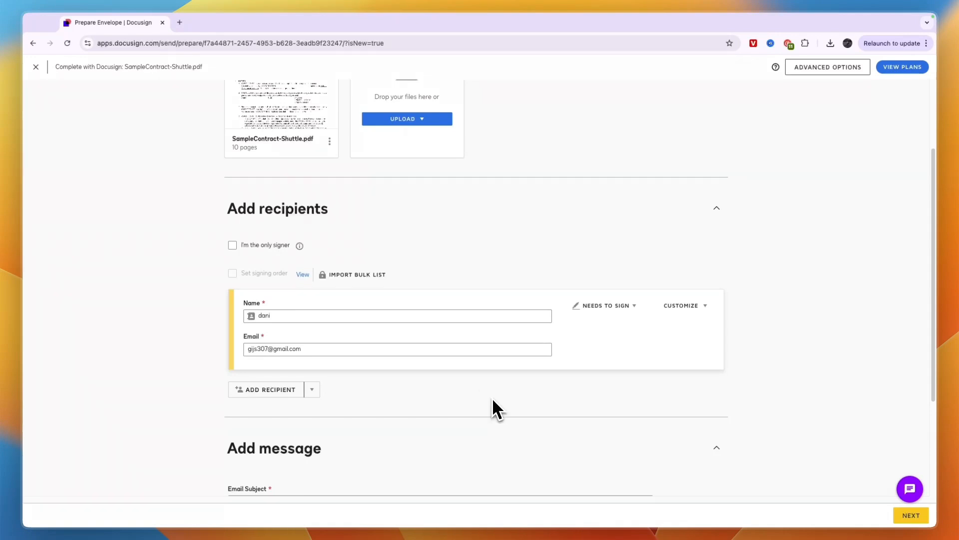
- Add an empty second recipient to the envelope and delete it again
{"action": "left_click", "coordinate": [251, 389]}
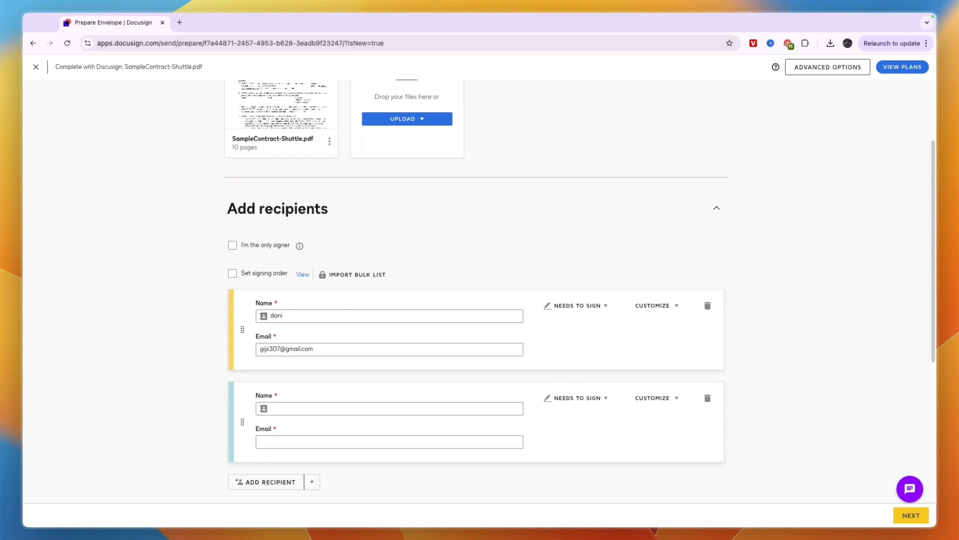
{"action": "scroll", "coordinate": [260, 358], "scroll_direction": "down", "scroll_amount": 3}
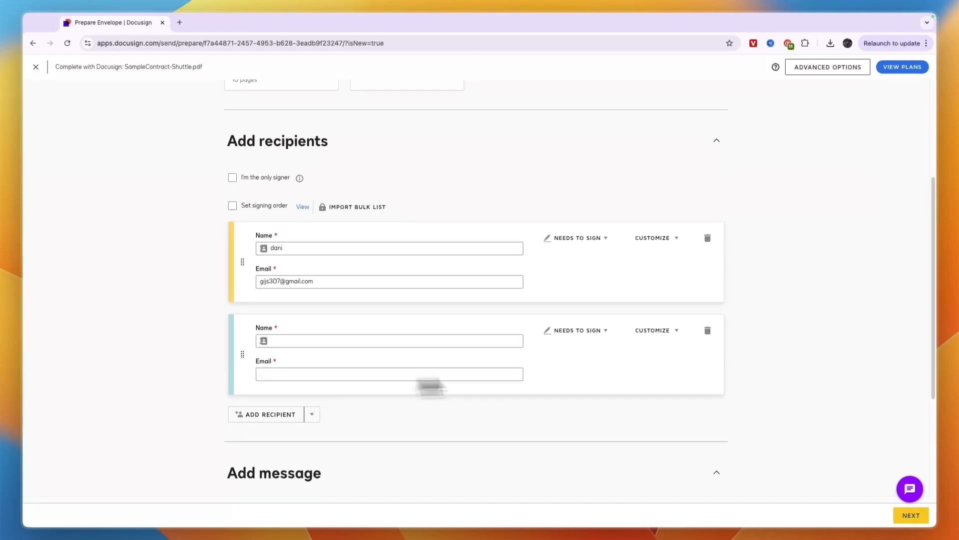
{"action": "left_click", "coordinate": [708, 329]}
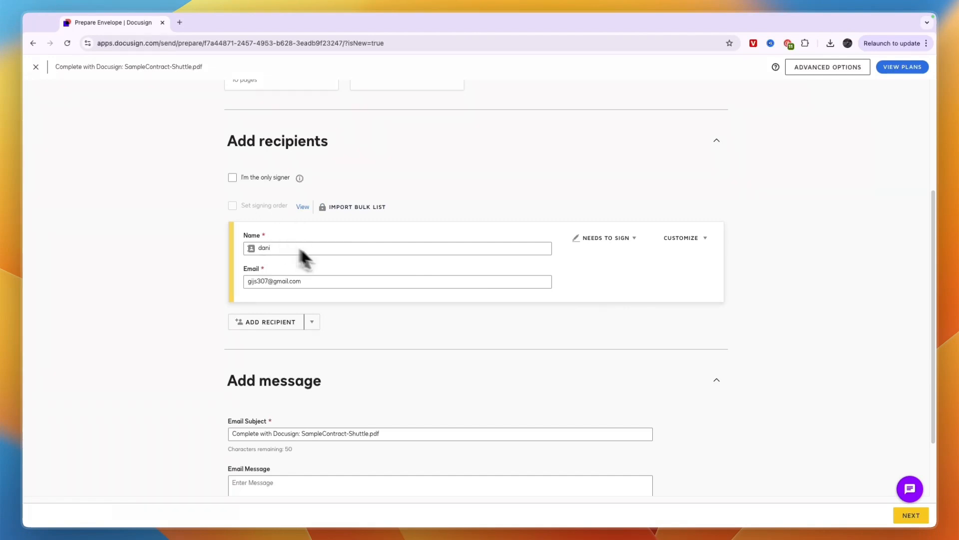
- Review the email subject and email message fields in the envelope's message section
{"action": "scroll", "coordinate": [357, 306], "scroll_direction": "up", "scroll_amount": 1}
{"action": "scroll", "coordinate": [357, 315], "scroll_direction": "down", "scroll_amount": 4}
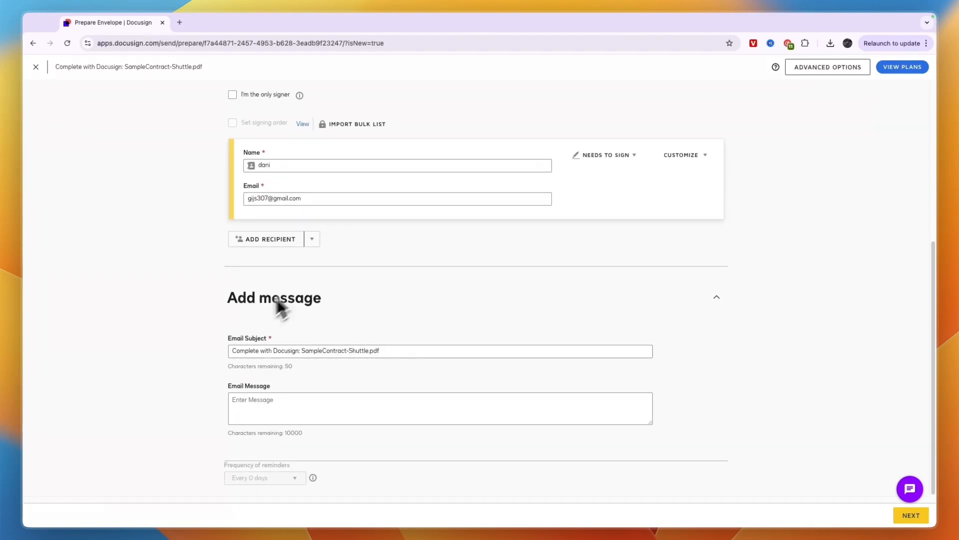
{"action": "left_click_drag", "start_coordinate": [228, 299], "coordinate": [260, 325]}
{"action": "left_click", "coordinate": [261, 325]}
{"action": "scroll", "coordinate": [237, 478], "scroll_direction": "up", "scroll_amount": 5}
- Open the envelope's advanced options and try turning automatic reminders on
{"action": "left_click", "coordinate": [825, 68]}
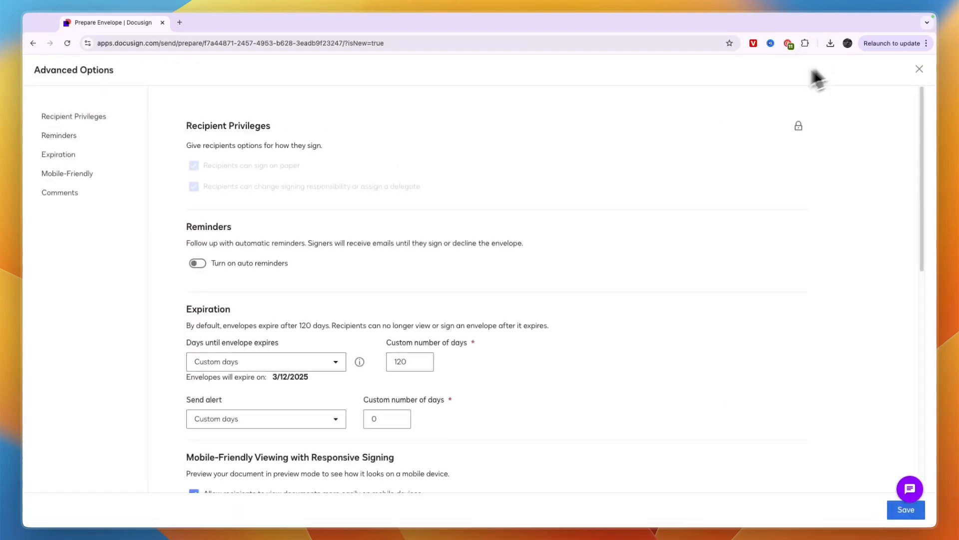
{"action": "left_click", "coordinate": [204, 261]}
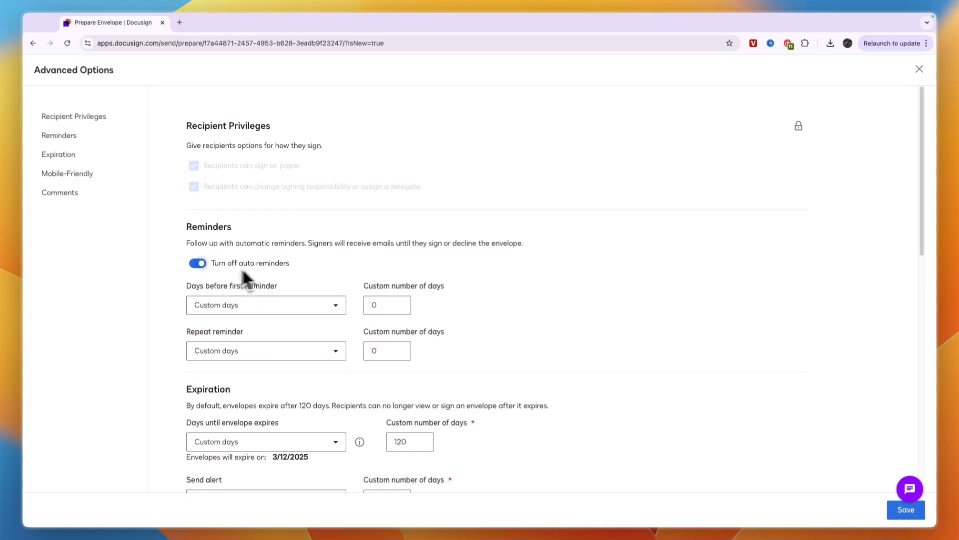
{"action": "left_click", "coordinate": [203, 264]}
- Review the expiration, mobile-friendly viewing and comments settings, and close the advanced options without saving
{"action": "scroll", "coordinate": [225, 289], "scroll_direction": "down", "scroll_amount": 4}
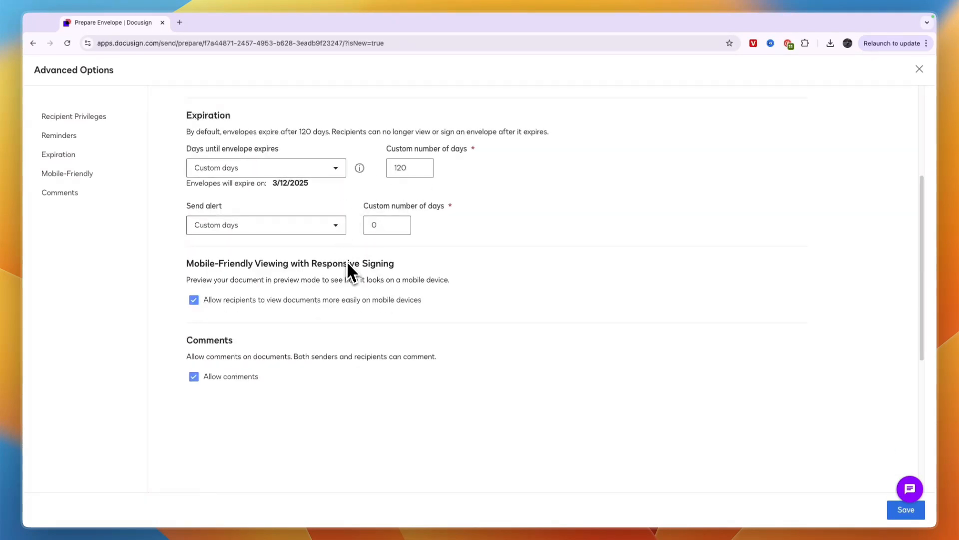
{"action": "left_click_drag", "start_coordinate": [189, 270], "coordinate": [317, 302]}
{"action": "left_click", "coordinate": [180, 337]}
{"action": "left_click_drag", "start_coordinate": [180, 338], "coordinate": [420, 379]}
{"action": "left_click", "coordinate": [420, 379]}
{"action": "left_click", "coordinate": [919, 68]}
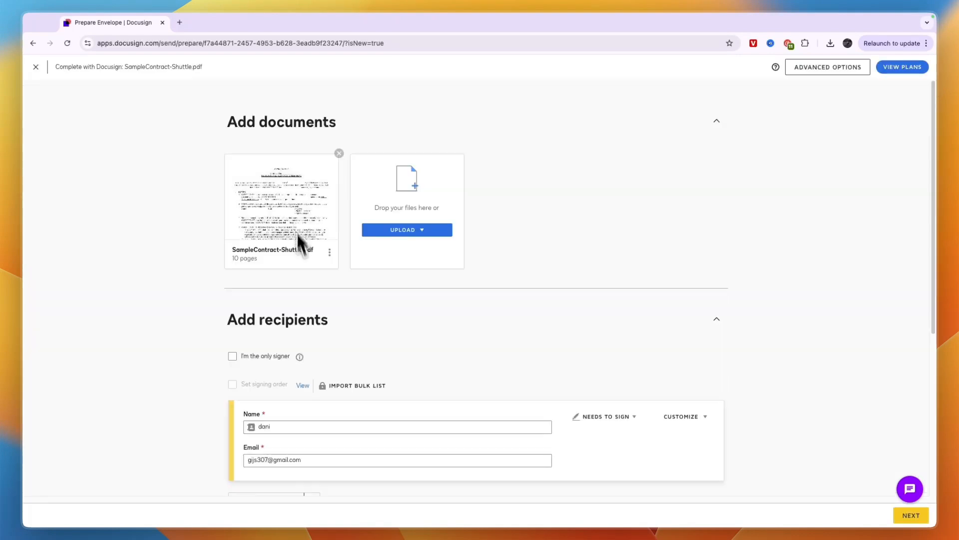
- Proceed to field placement and place a Signature field on the consultant's signing line on the contract's last page
{"action": "scroll", "coordinate": [301, 242], "scroll_direction": "down", "scroll_amount": 5}
{"action": "left_click", "coordinate": [914, 517]}
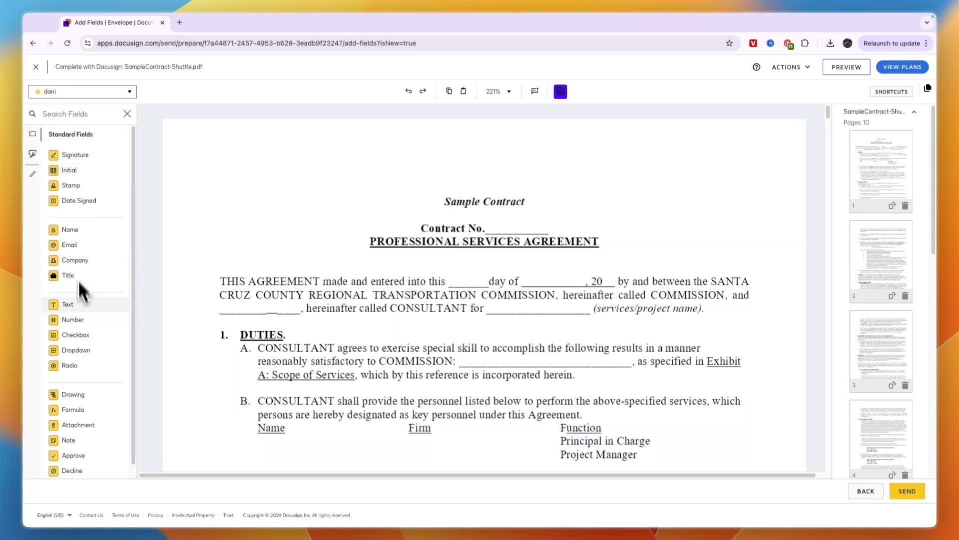
{"action": "scroll", "coordinate": [523, 212], "scroll_direction": "down", "scroll_amount": 3}
{"action": "scroll", "coordinate": [522, 210], "scroll_direction": "down", "scroll_amount": 15}
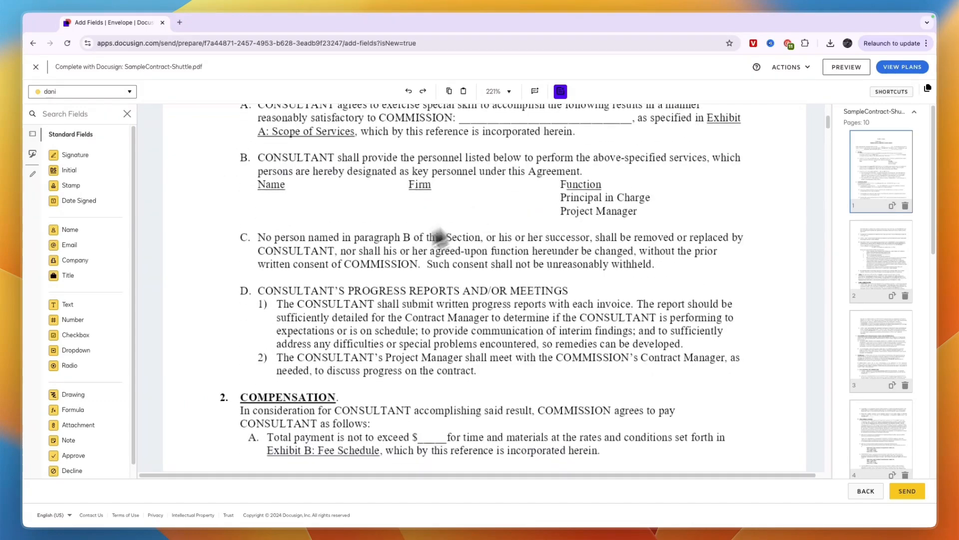
{"action": "scroll", "coordinate": [403, 314], "scroll_direction": "down", "scroll_amount": 20}
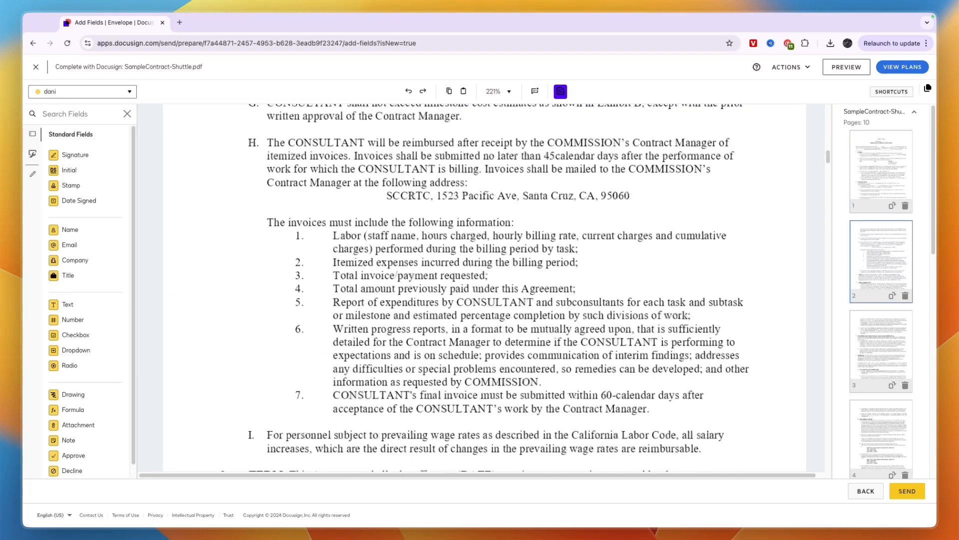
{"action": "scroll", "coordinate": [403, 312], "scroll_direction": "down", "scroll_amount": 20}
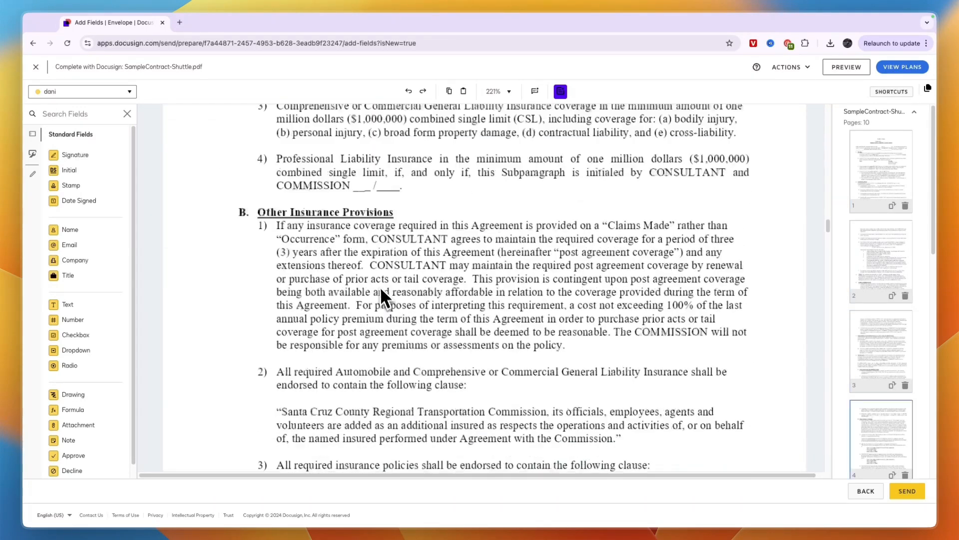
{"action": "scroll", "coordinate": [374, 333], "scroll_direction": "down", "scroll_amount": 20}
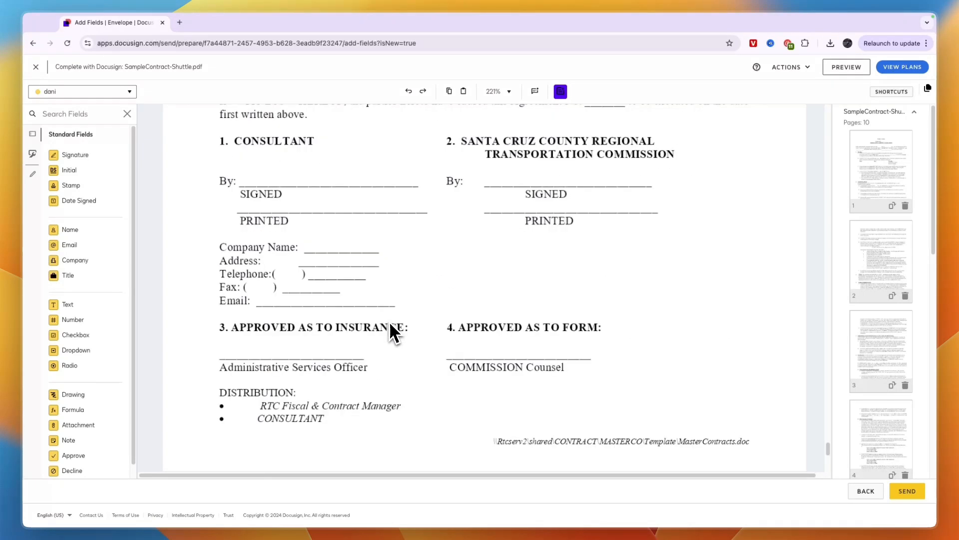
{"action": "scroll", "coordinate": [389, 320], "scroll_direction": "up", "scroll_amount": 3}
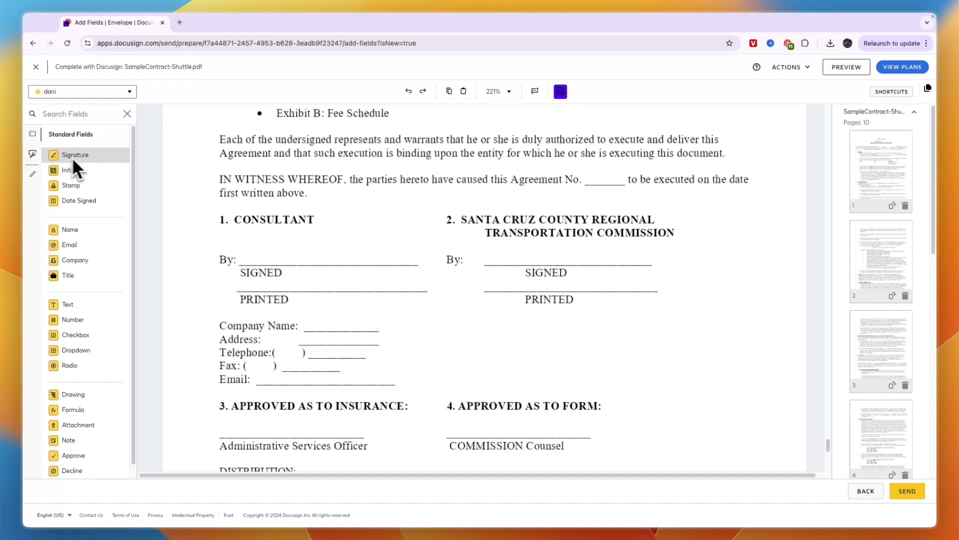
{"action": "mouse_move", "coordinate": [73, 156]}
{"action": "left_mouse_down"}
{"action": "mouse_move", "coordinate": [100, 159]}
{"action": "mouse_move", "coordinate": [285, 264]}
{"action": "mouse_move", "coordinate": [245, 229]}
{"action": "mouse_move", "coordinate": [333, 245]}
{"action": "mouse_move", "coordinate": [361, 267]}
{"action": "mouse_move", "coordinate": [347, 250]}
{"action": "left_mouse_up"}
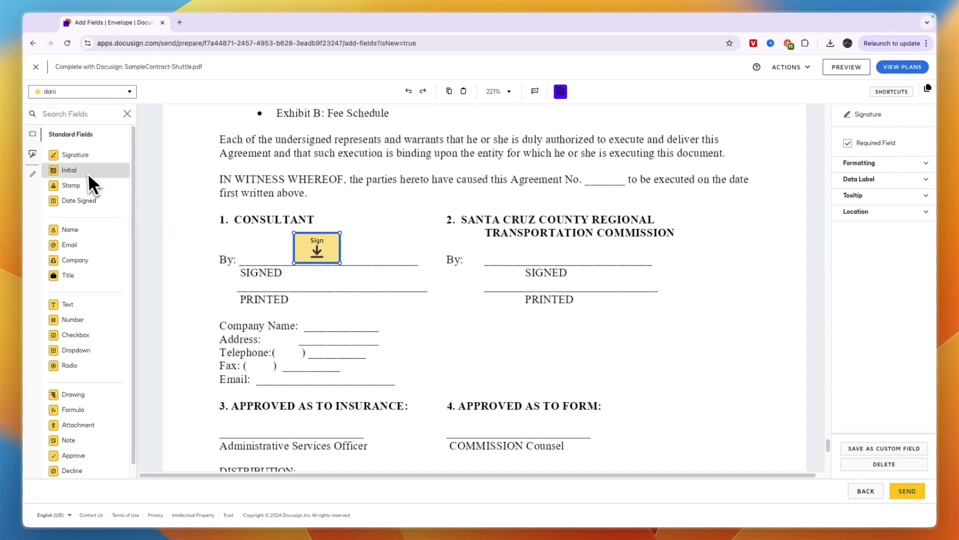
- Place a Date Signed field beside the Signature field on the consultant's signing line
{"action": "left_click", "coordinate": [75, 200]}
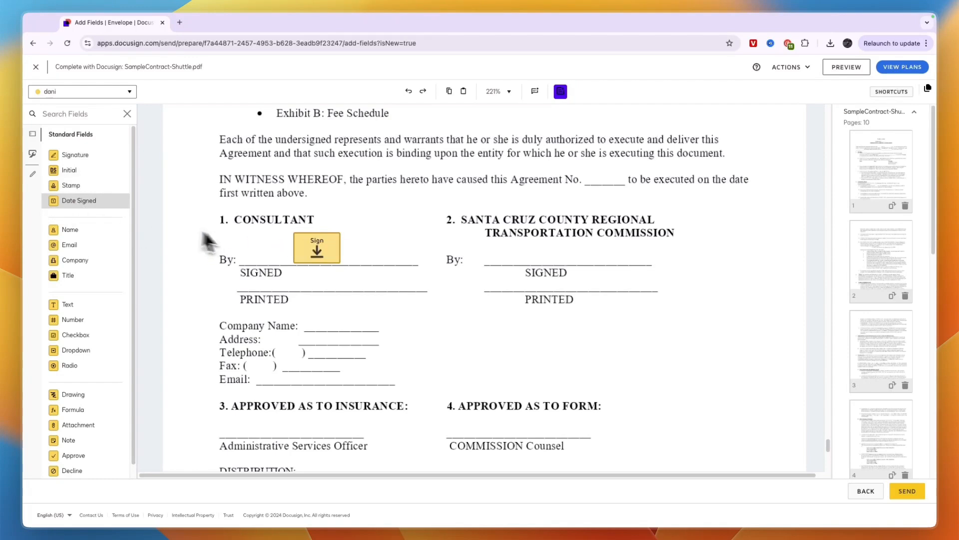
{"action": "left_click_drag", "start_coordinate": [89, 200], "coordinate": [351, 251]}
{"action": "left_click", "coordinate": [355, 227]}
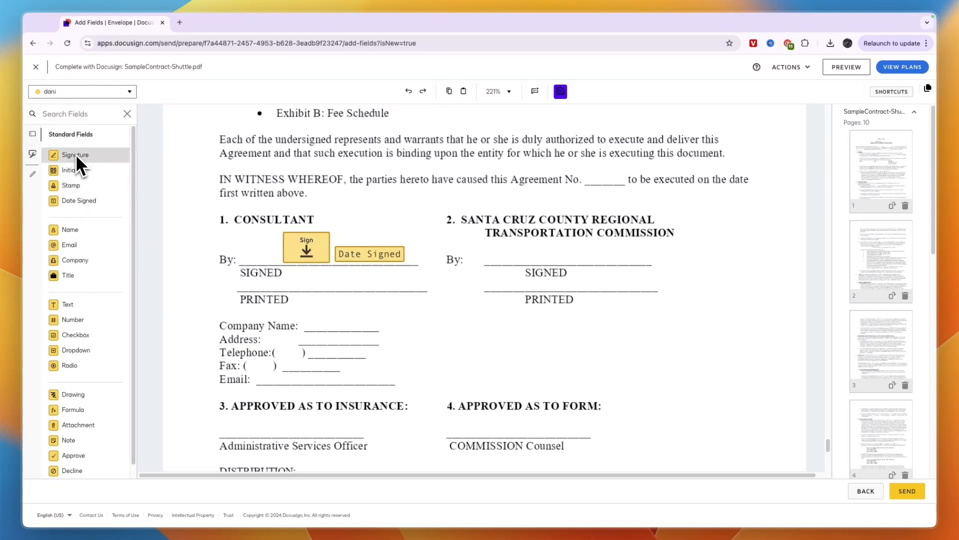
- Look over the standard field types and the custom field details form, closing the form without saving
{"action": "mouse_move", "coordinate": [74, 157]}
{"action": "left_mouse_down"}
{"action": "mouse_move", "coordinate": [497, 263]}
{"action": "mouse_move", "coordinate": [497, 239]}
{"action": "mouse_move", "coordinate": [47, 150]}
{"action": "mouse_move", "coordinate": [79, 160]}
{"action": "left_mouse_up"}
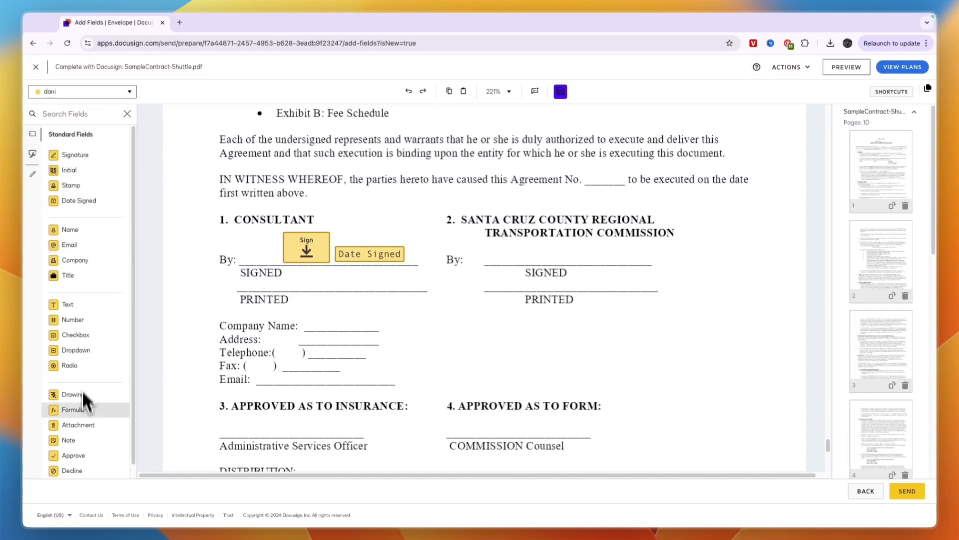
{"action": "scroll", "coordinate": [81, 391], "scroll_direction": "down", "scroll_amount": 1}
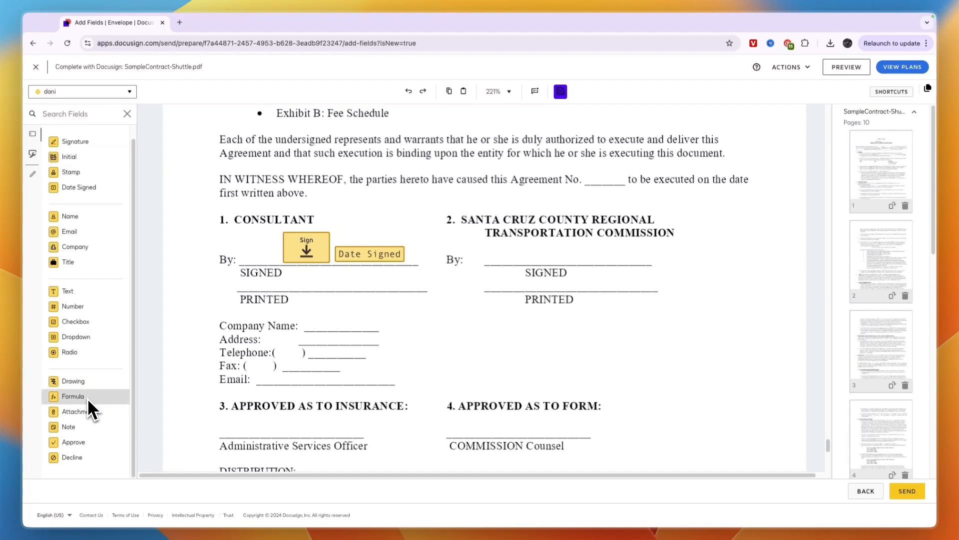
{"action": "scroll", "coordinate": [73, 210], "scroll_direction": "up", "scroll_amount": 1}
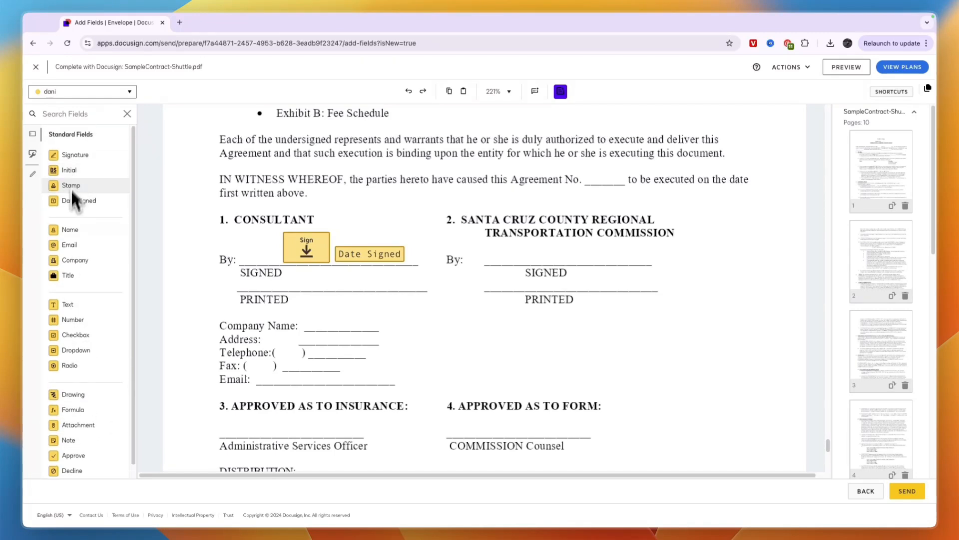
{"action": "left_click", "coordinate": [36, 154]}
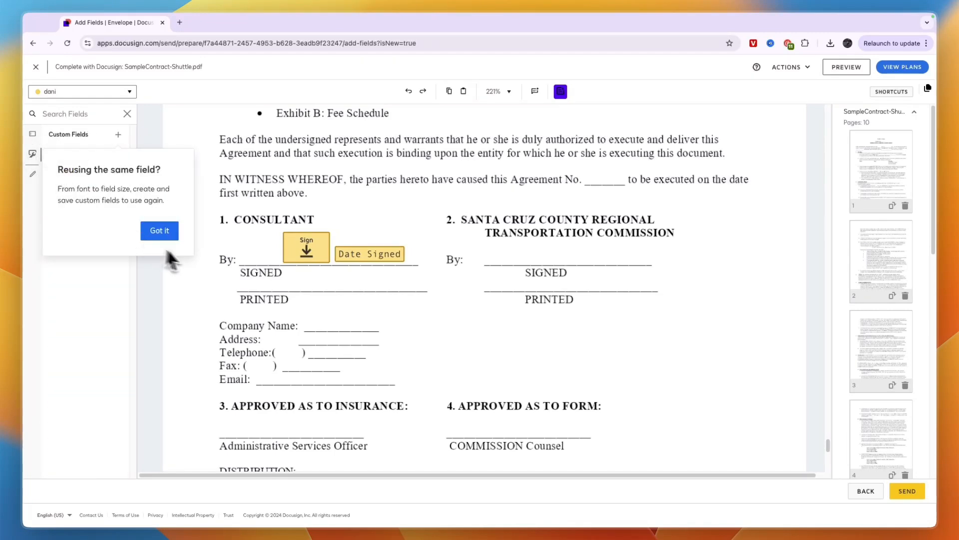
{"action": "left_click", "coordinate": [170, 231]}
{"action": "left_click", "coordinate": [118, 135]}
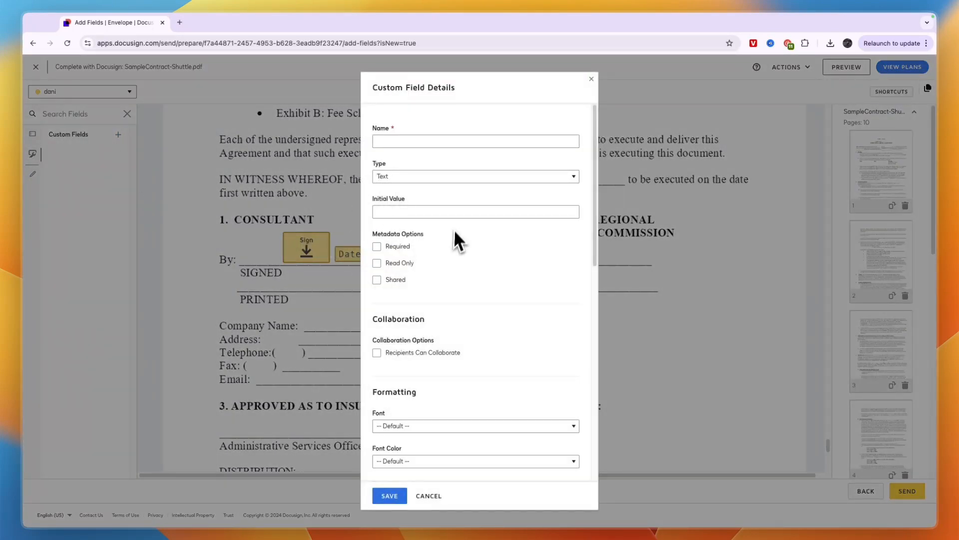
{"action": "scroll", "coordinate": [433, 349], "scroll_direction": "down", "scroll_amount": 2}
{"action": "left_click", "coordinate": [281, 344]}
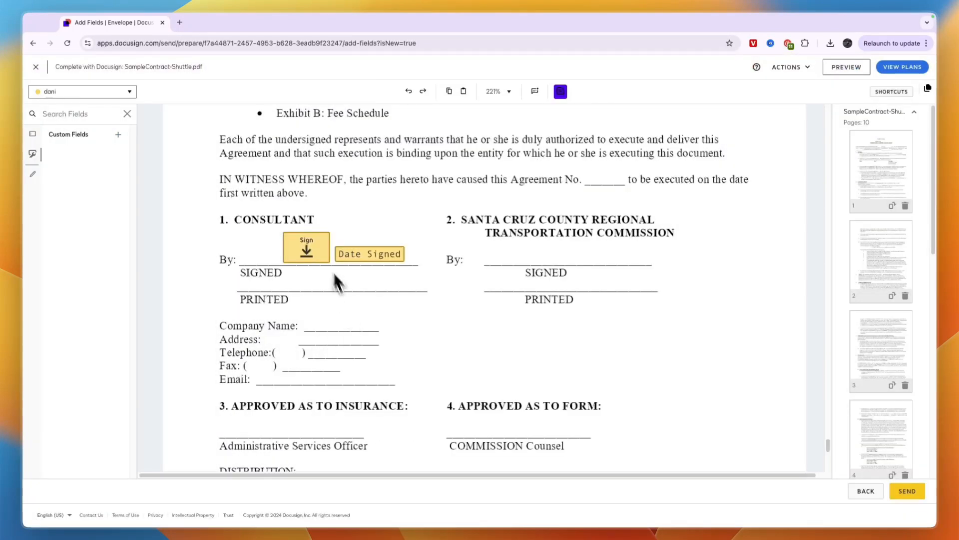
- Inspect the Signature field's required, formatting, data label, tooltip and location settings
{"action": "left_click", "coordinate": [368, 260]}
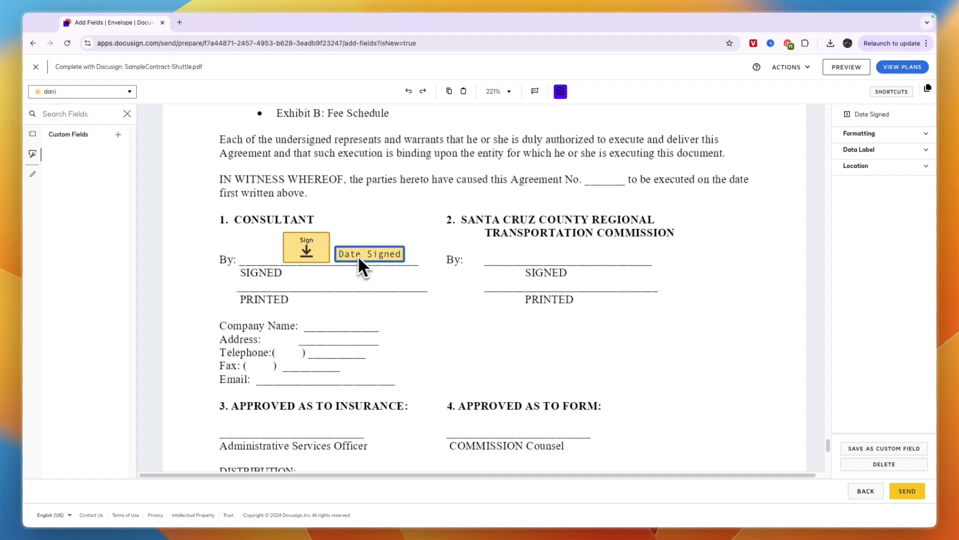
{"action": "left_click", "coordinate": [312, 247]}
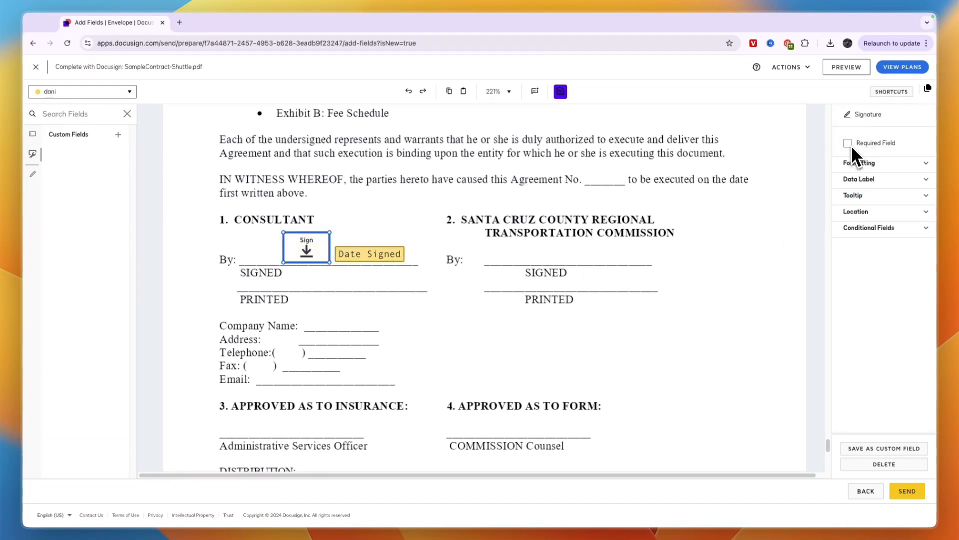
{"action": "left_click", "coordinate": [859, 163]}
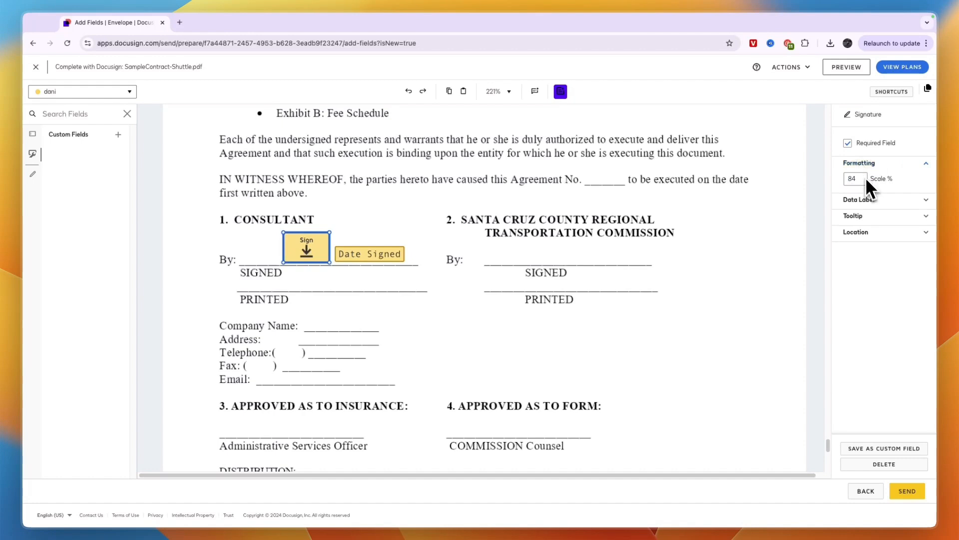
{"action": "left_click", "coordinate": [862, 199]}
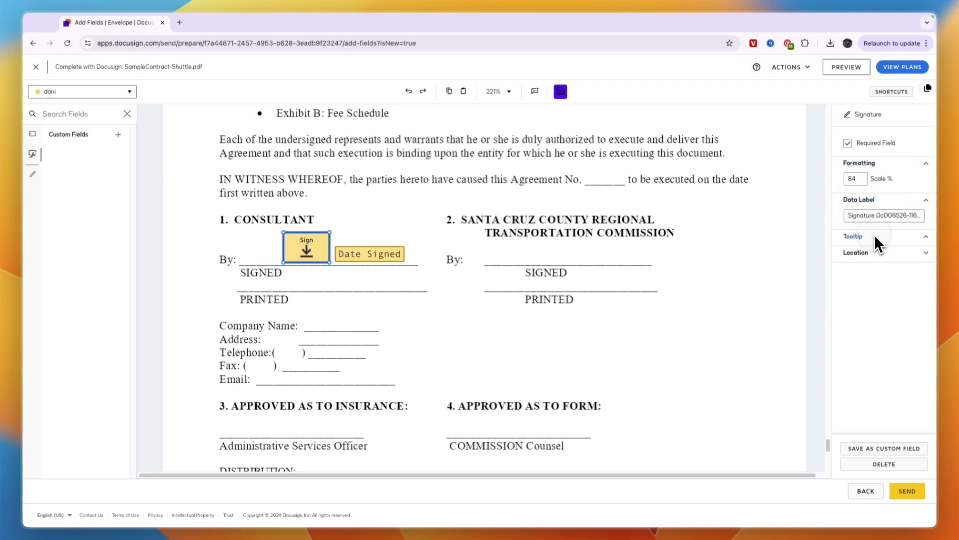
{"action": "left_click", "coordinate": [864, 255]}
{"action": "left_click", "coordinate": [871, 236]}
{"action": "left_click", "coordinate": [878, 256]}
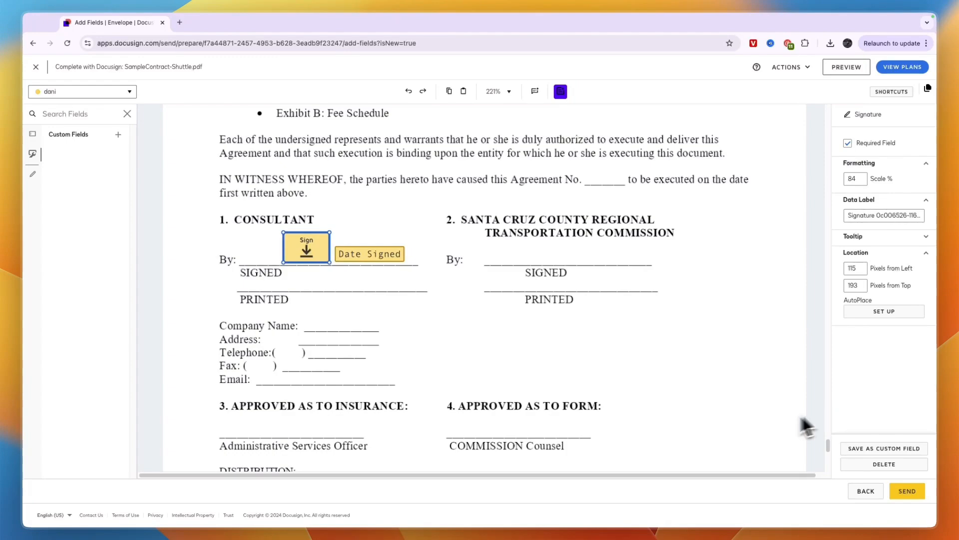
- Preview the envelope as the recipient in desktop view, test the signature field on the last page, and close the preview
{"action": "scroll", "coordinate": [452, 232], "scroll_direction": "up", "scroll_amount": 2}
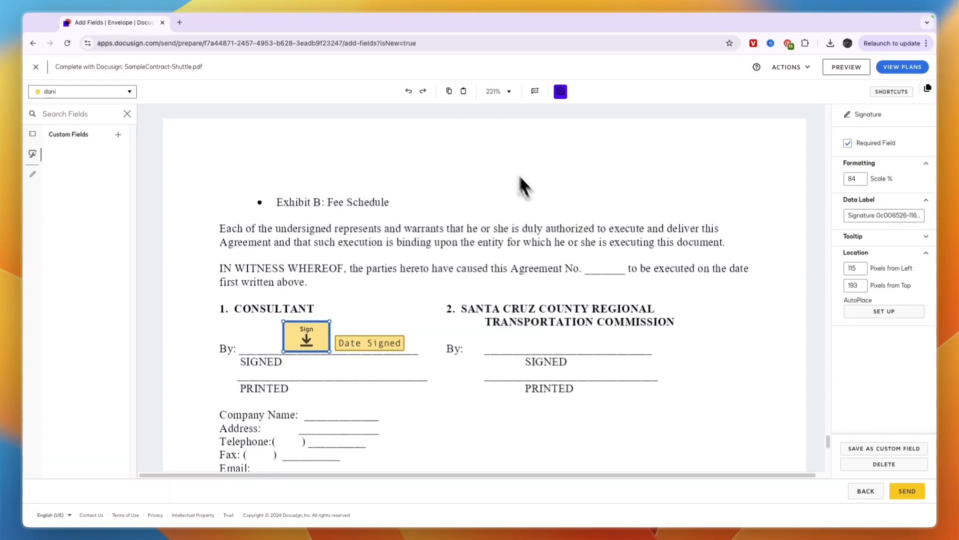
{"action": "scroll", "coordinate": [578, 214], "scroll_direction": "up", "scroll_amount": 5}
{"action": "scroll", "coordinate": [764, 428], "scroll_direction": "up", "scroll_amount": 20}
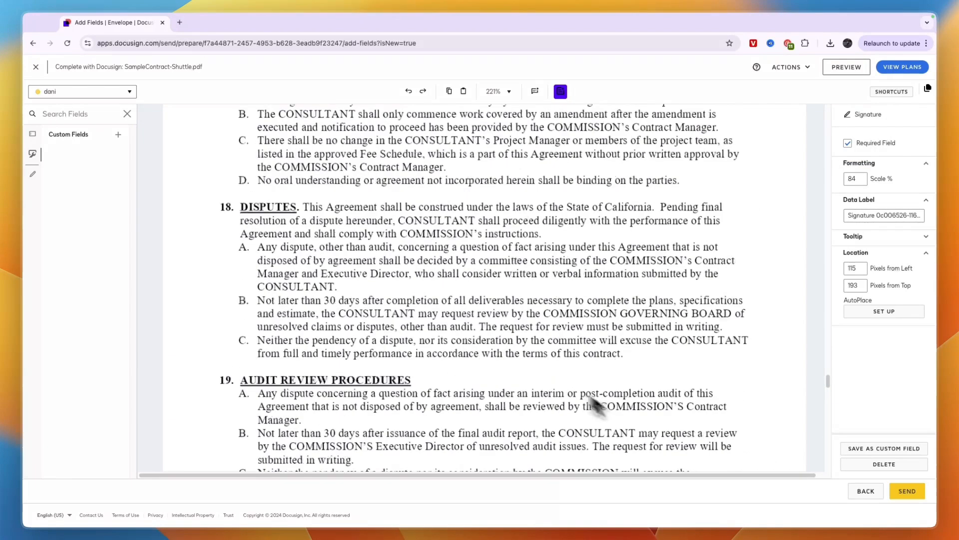
{"action": "scroll", "coordinate": [400, 345], "scroll_direction": "up", "scroll_amount": 4}
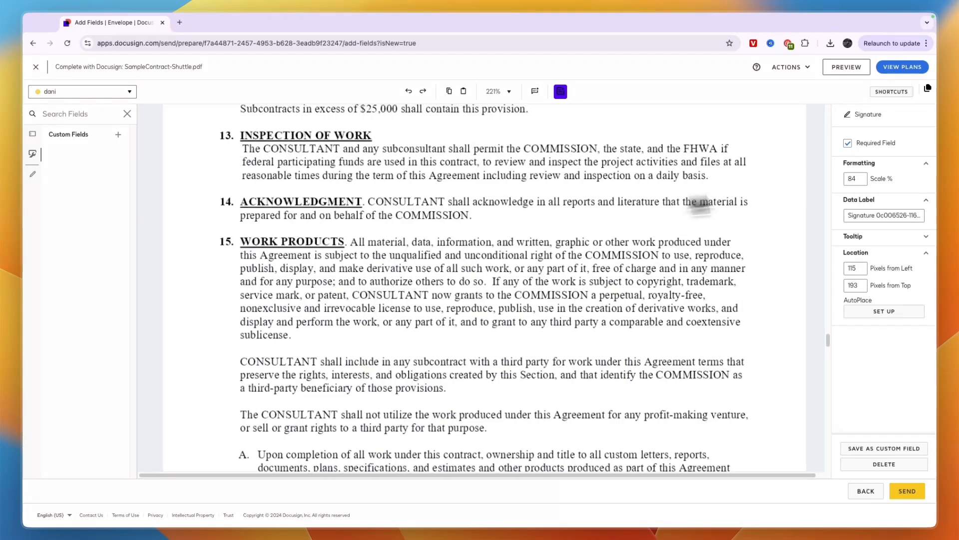
{"action": "left_click", "coordinate": [846, 68]}
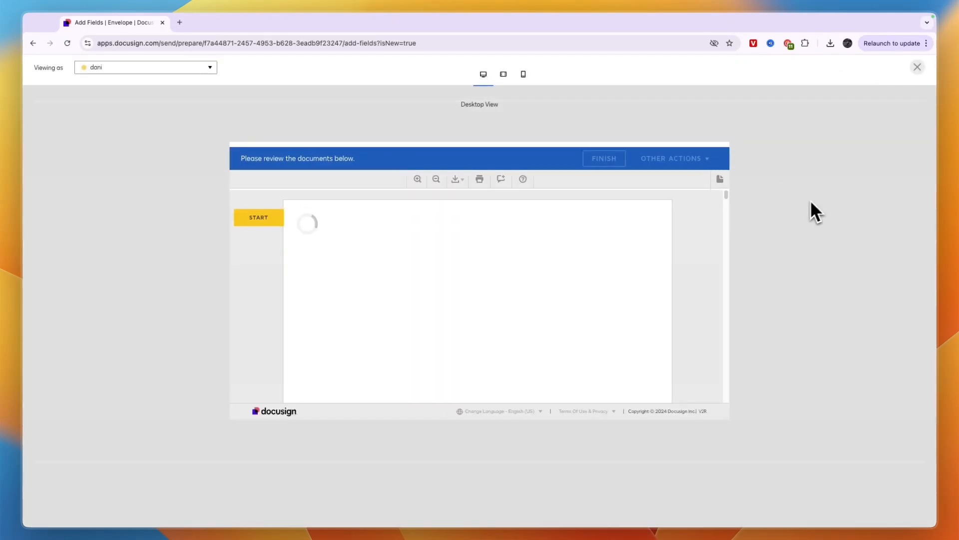
{"action": "scroll", "coordinate": [350, 273], "scroll_direction": "down", "scroll_amount": 5}
{"action": "scroll", "coordinate": [348, 270], "scroll_direction": "down", "scroll_amount": 10}
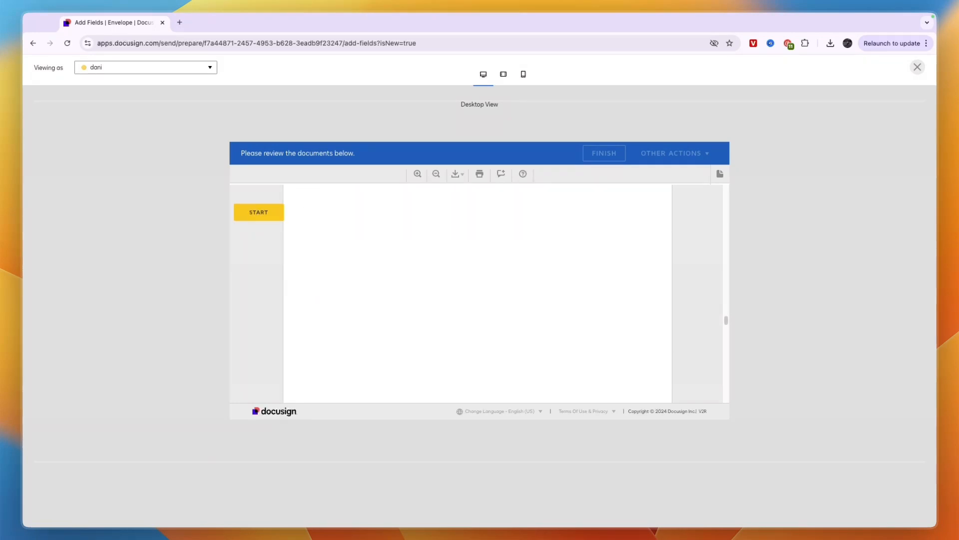
{"action": "scroll", "coordinate": [364, 304], "scroll_direction": "down", "scroll_amount": 10}
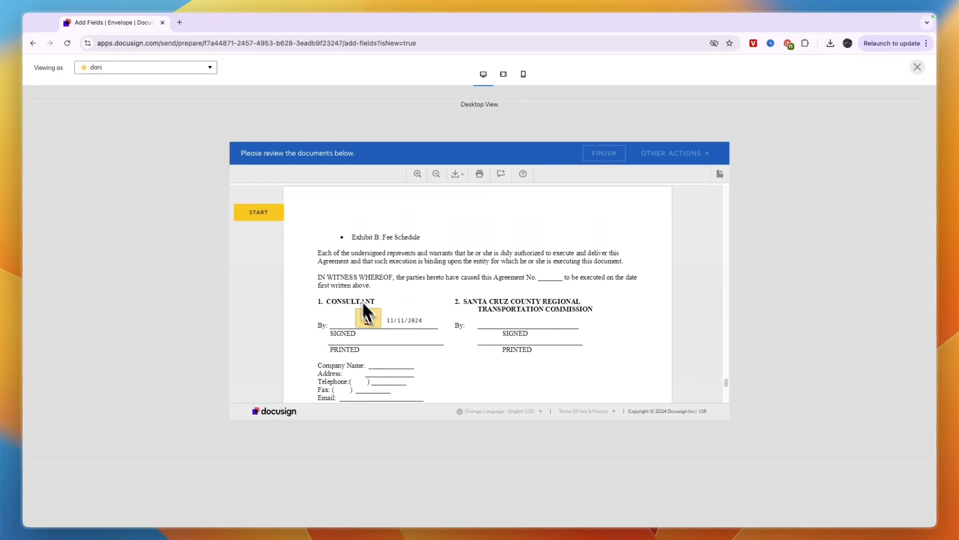
{"action": "left_click", "coordinate": [376, 321]}
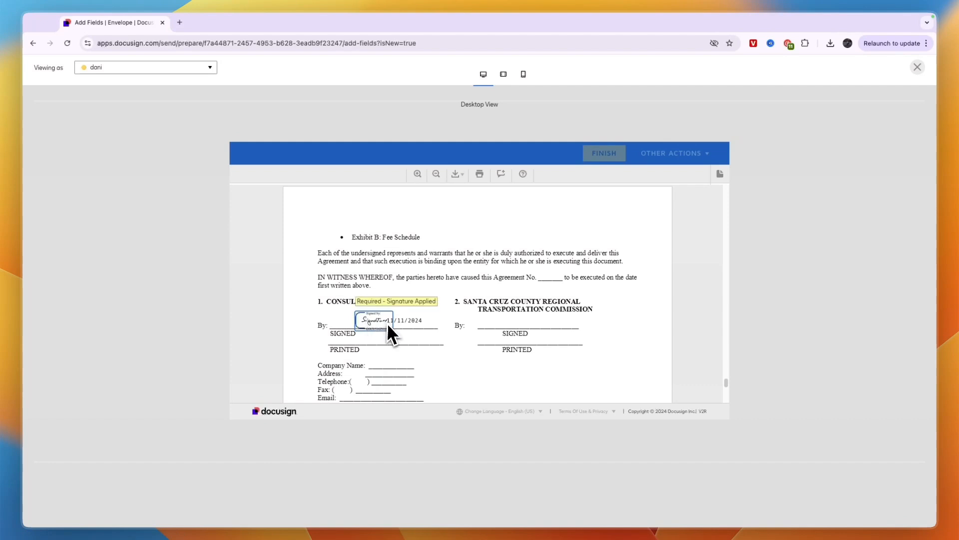
{"action": "left_click", "coordinate": [917, 67]}
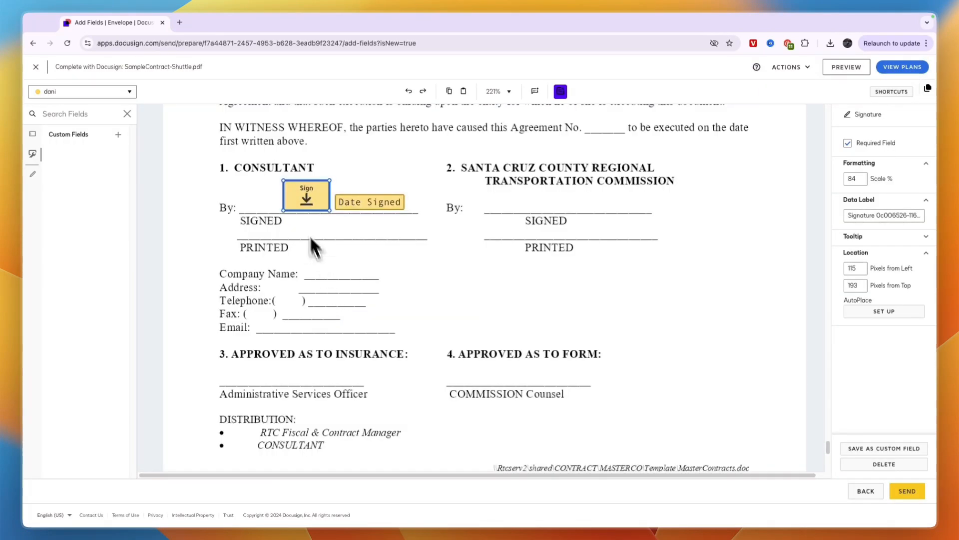
- Move the Signature field away from the date field to about 92 pixels from the page's left edge and send the envelope
{"action": "left_click", "coordinate": [287, 198]}
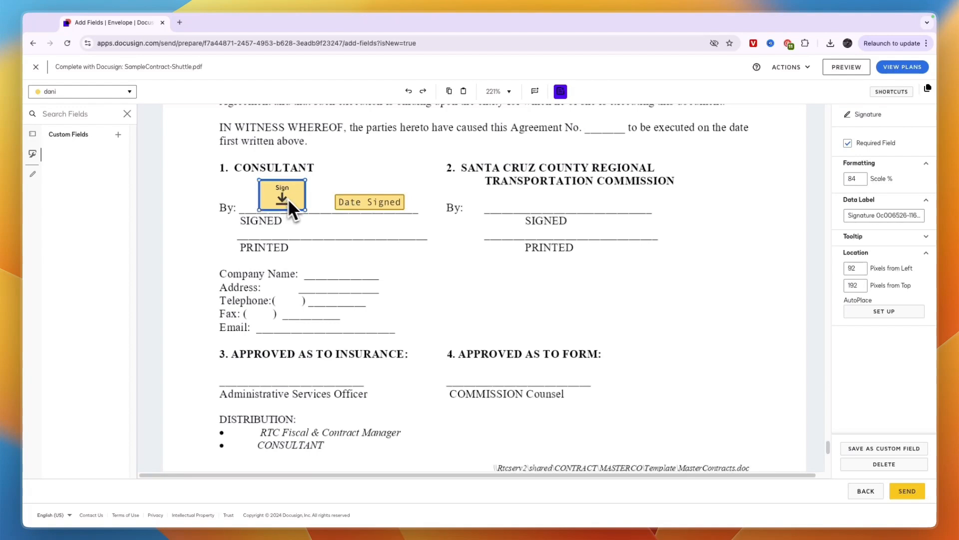
{"action": "left_click", "coordinate": [916, 493]}
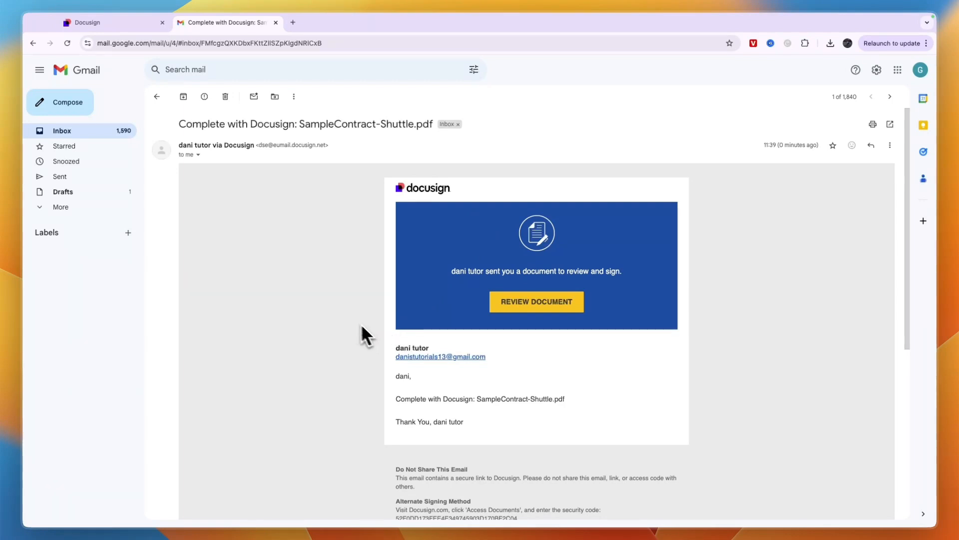
- Open the shuttle contract for review from the Docusign email in Gmail and dismiss the location permission request
{"action": "left_click_drag", "start_coordinate": [473, 399], "coordinate": [498, 399]}
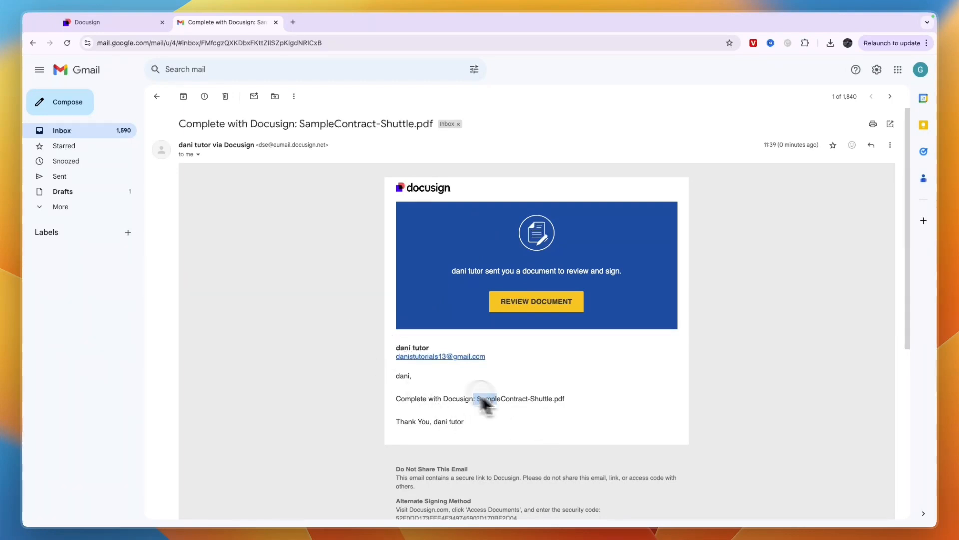
{"action": "left_click_drag", "start_coordinate": [178, 125], "coordinate": [434, 126]}
{"action": "left_click", "coordinate": [352, 189]}
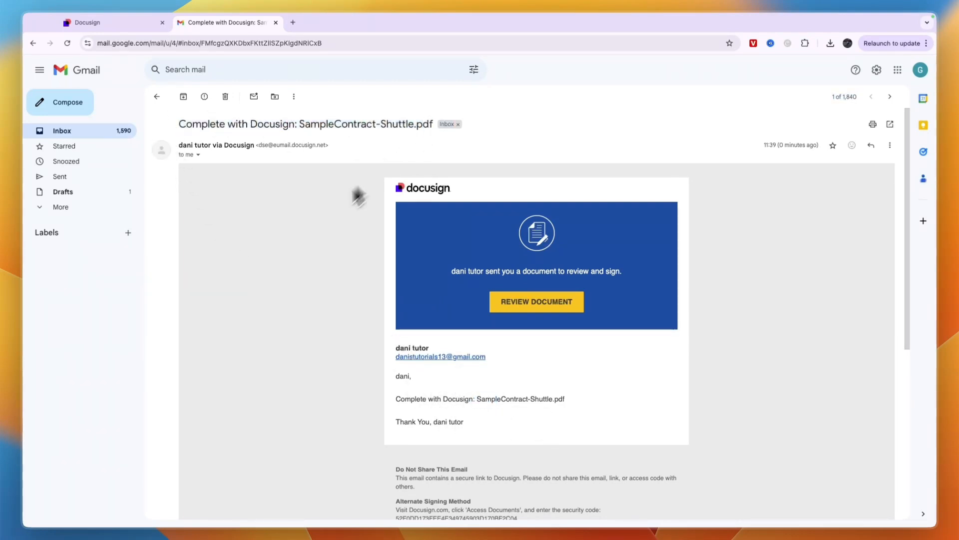
{"action": "left_click", "coordinate": [531, 303]}
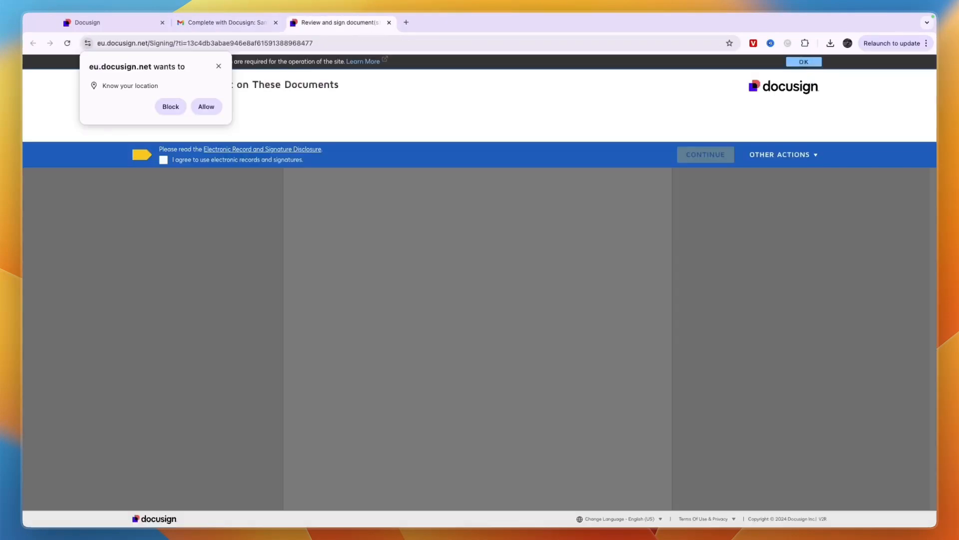
{"action": "left_click", "coordinate": [219, 65]}
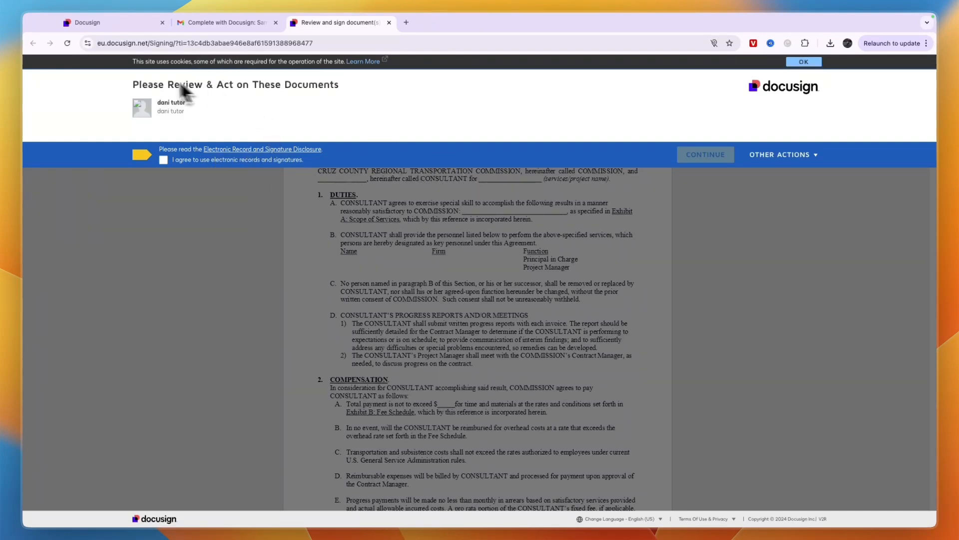
{"action": "left_click_drag", "start_coordinate": [136, 84], "coordinate": [369, 90]}
{"action": "left_click", "coordinate": [371, 91]}
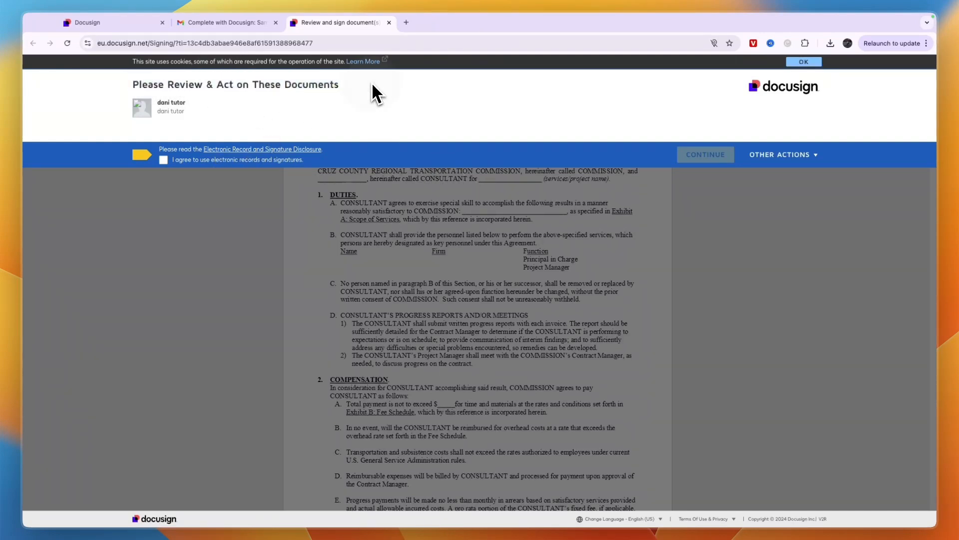
- Agree to use electronic records and signatures, continue to the shuttle contract, and go to the consultant's signature field on the last page
{"action": "left_click", "coordinate": [169, 161]}
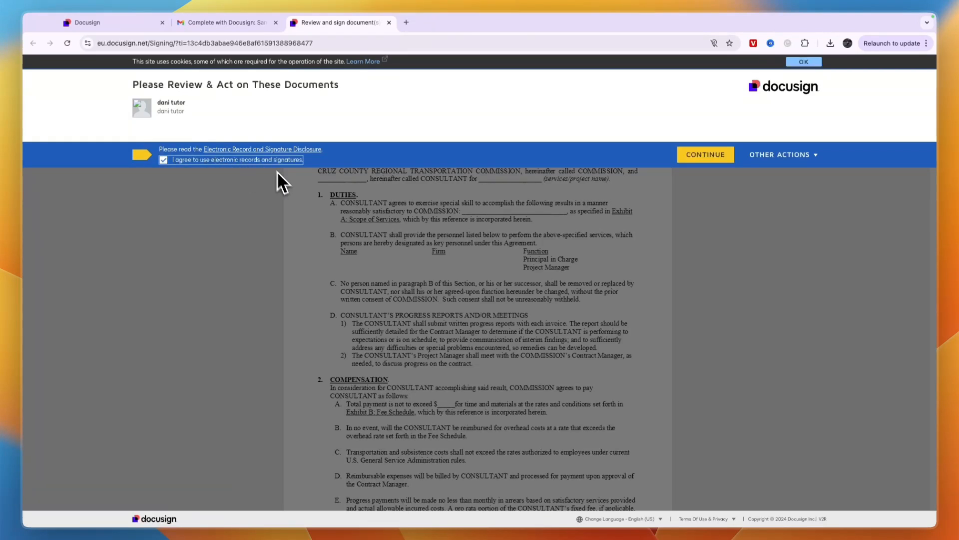
{"action": "left_click", "coordinate": [700, 159]}
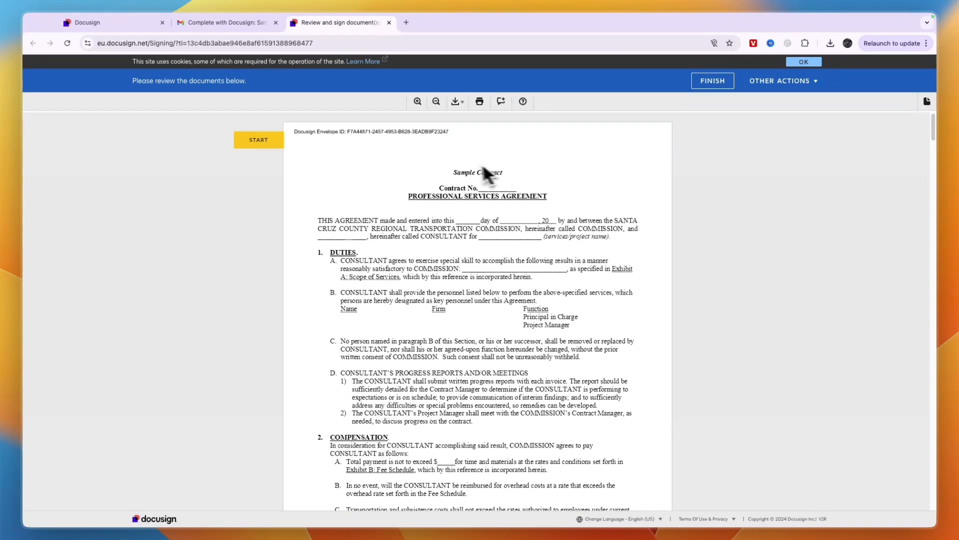
{"action": "scroll", "coordinate": [365, 188], "scroll_direction": "down", "scroll_amount": 7}
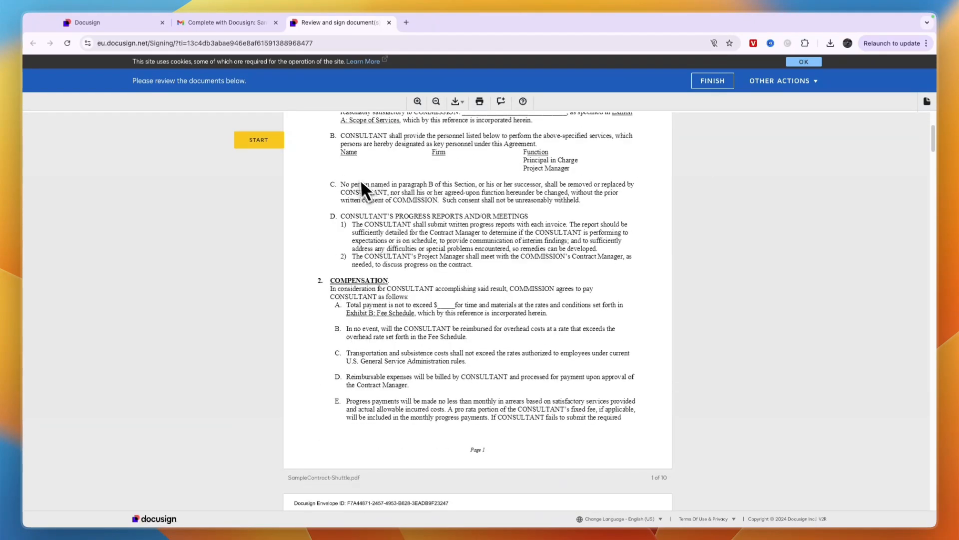
{"action": "scroll", "coordinate": [412, 226], "scroll_direction": "down", "scroll_amount": 20}
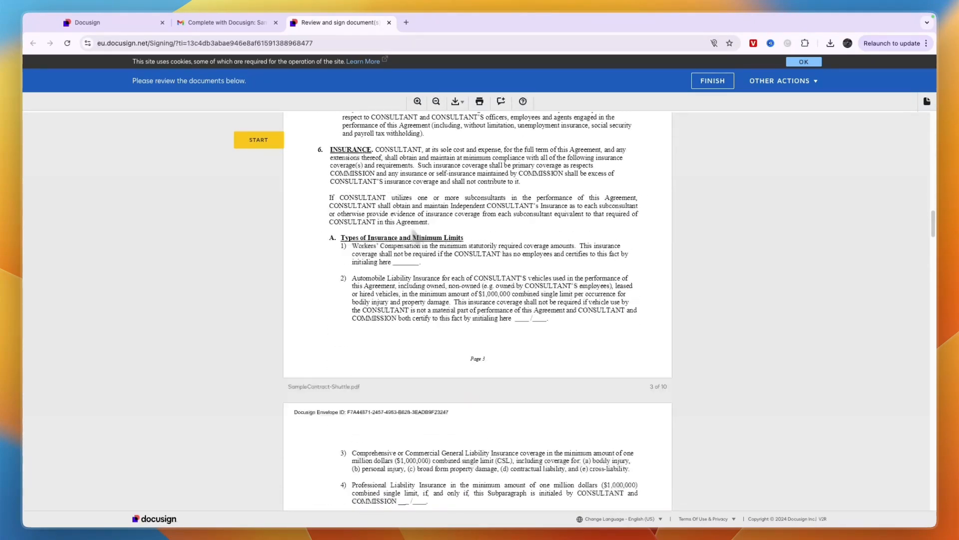
{"action": "scroll", "coordinate": [413, 239], "scroll_direction": "down", "scroll_amount": 20}
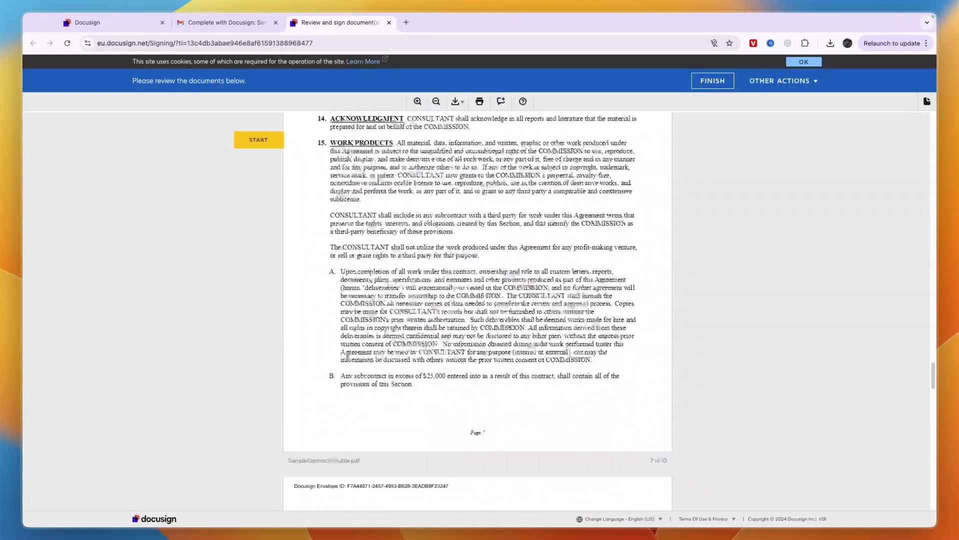
{"action": "scroll", "coordinate": [418, 275], "scroll_direction": "down", "scroll_amount": 15}
{"action": "scroll", "coordinate": [380, 240], "scroll_direction": "up", "scroll_amount": 4}
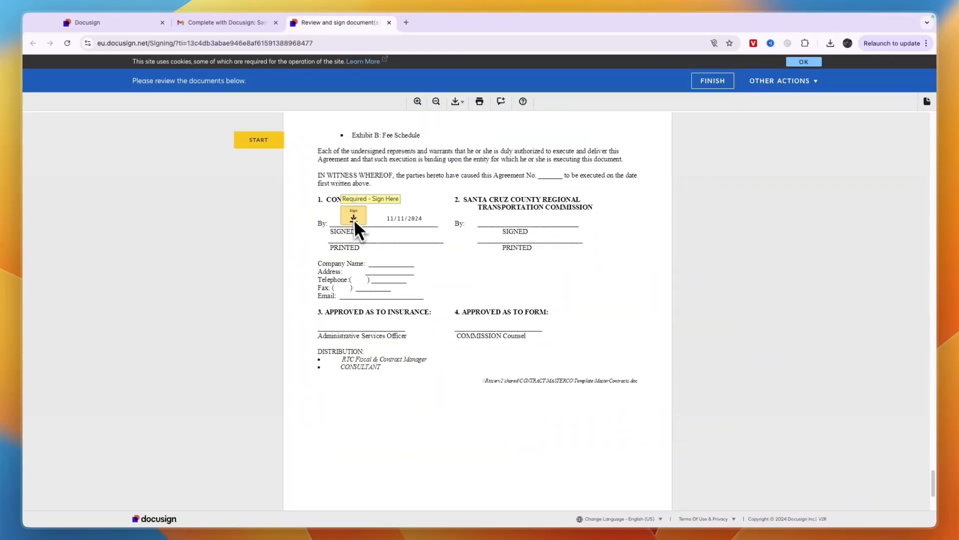
- Replace the saved signature with a newly hand-drawn one and adopt it in the consultant's required signature field
{"action": "left_click", "coordinate": [353, 215]}
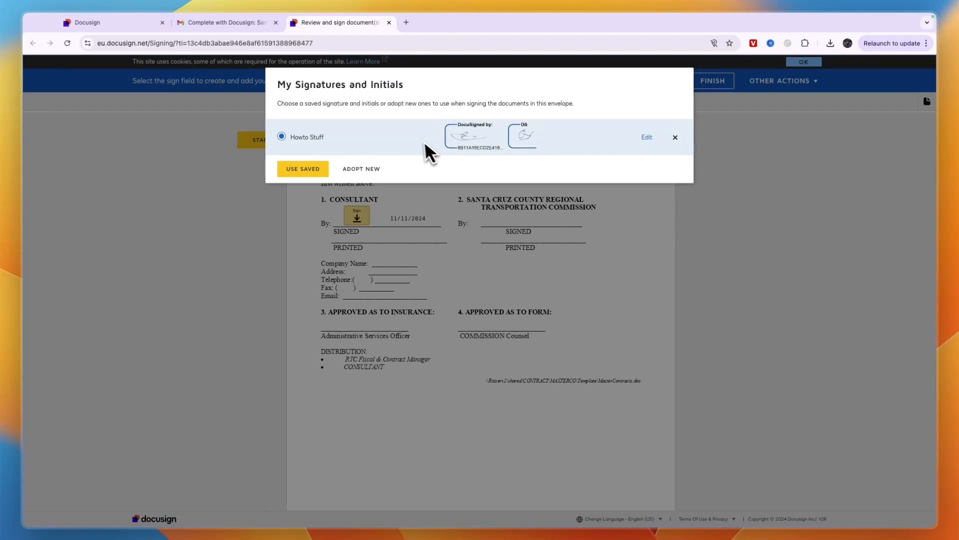
{"action": "left_click", "coordinate": [647, 137]}
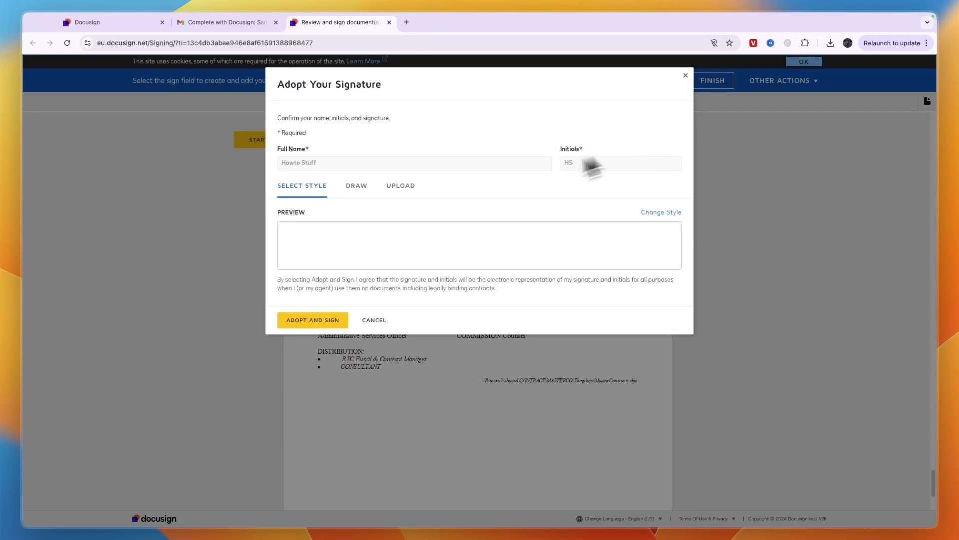
{"action": "left_click", "coordinate": [372, 191]}
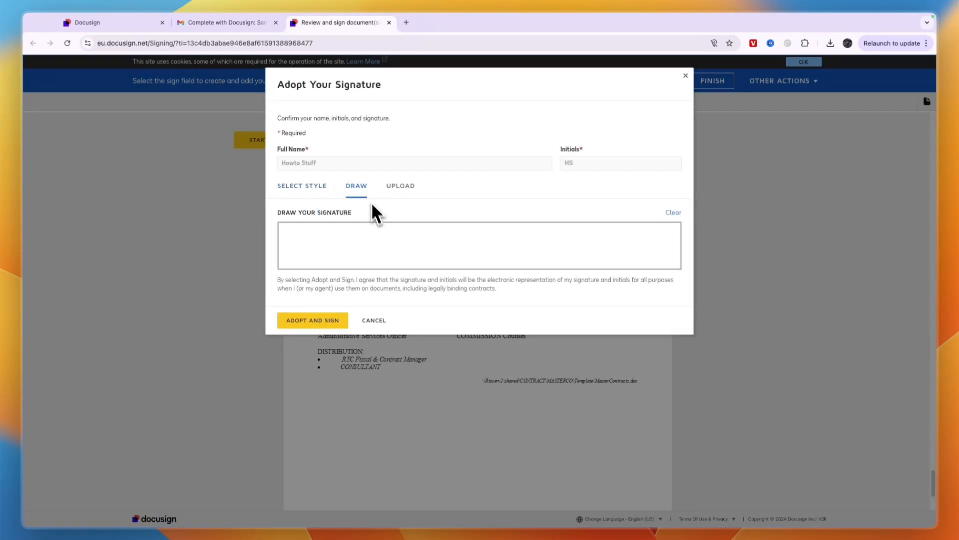
{"action": "mouse_move", "coordinate": [368, 235]}
{"action": "left_mouse_down"}
{"action": "mouse_move", "coordinate": [387, 258]}
{"action": "mouse_move", "coordinate": [649, 234]}
{"action": "mouse_move", "coordinate": [648, 245]}
{"action": "left_mouse_up"}
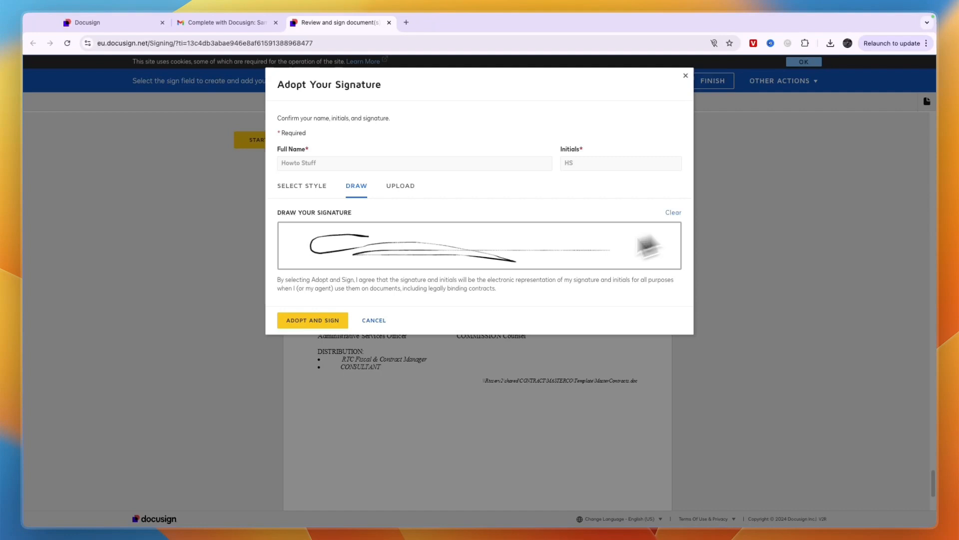
{"action": "left_click", "coordinate": [319, 321]}
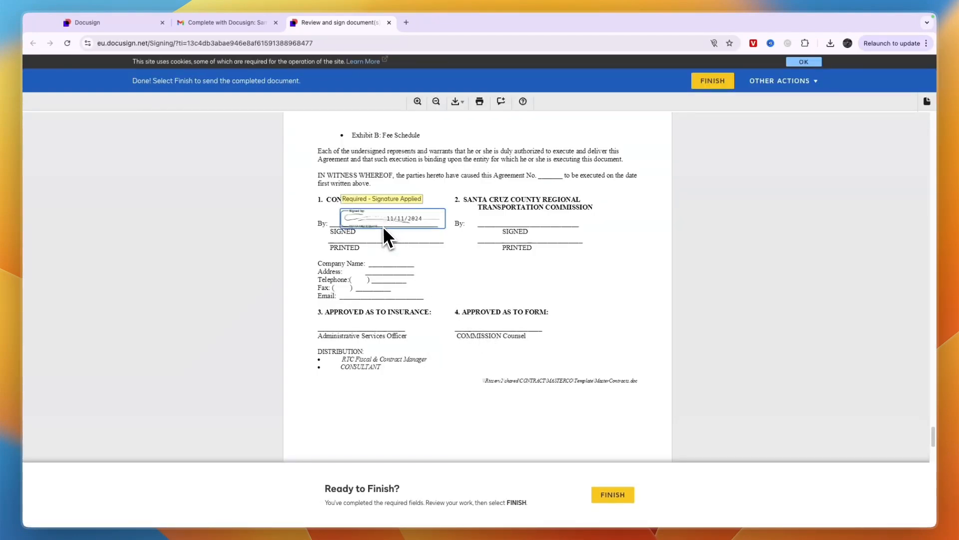
{"action": "left_click", "coordinate": [382, 224]}
{"action": "left_click", "coordinate": [433, 238]}
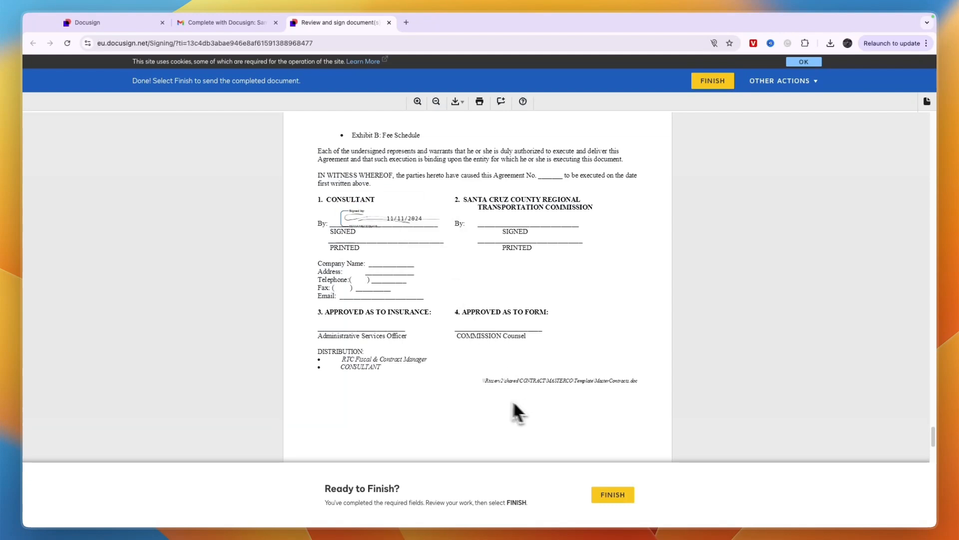
- Finish signing the contract, read the notice about the saved copy, and decline to log in to Docusign
{"action": "left_click", "coordinate": [601, 503]}
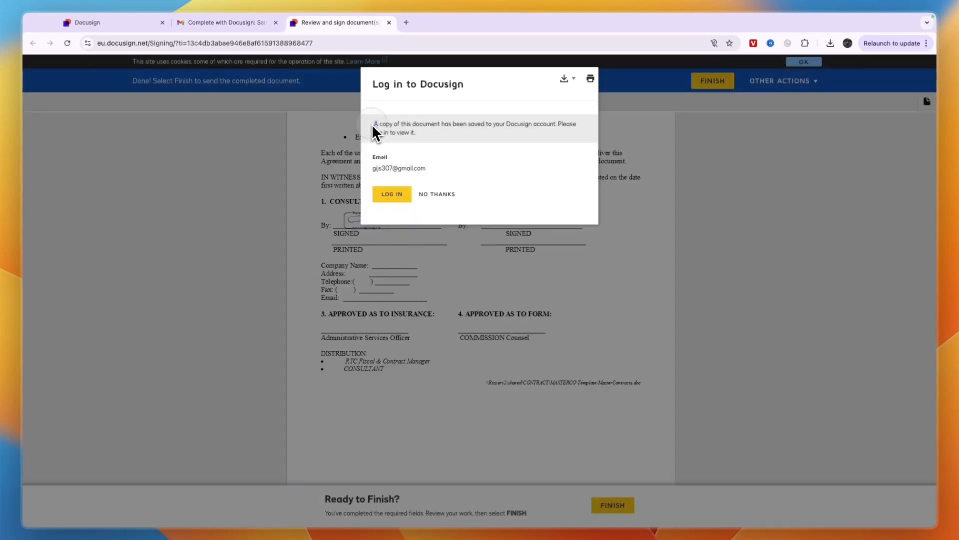
{"action": "left_click_drag", "start_coordinate": [373, 126], "coordinate": [493, 129]}
{"action": "left_click_drag", "start_coordinate": [558, 128], "coordinate": [556, 130]}
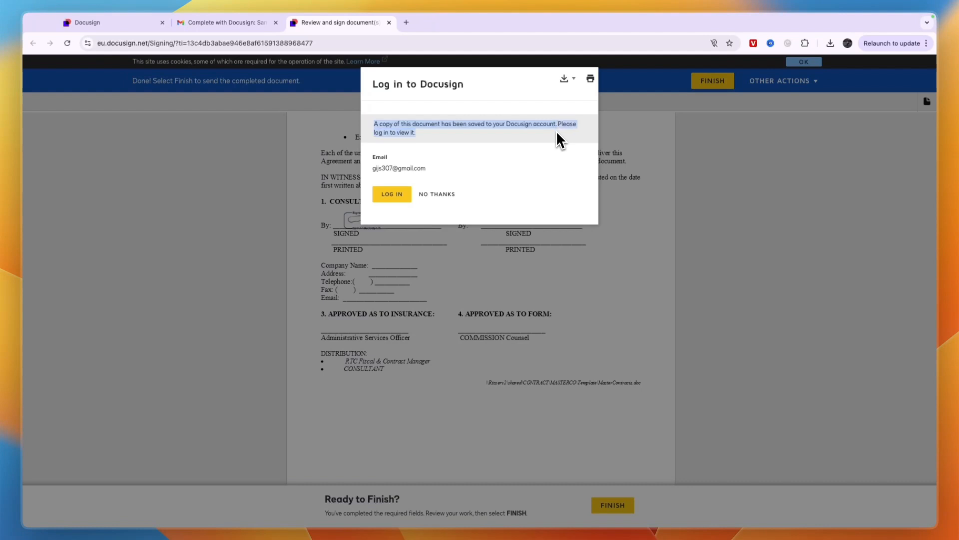
{"action": "left_click", "coordinate": [500, 150]}
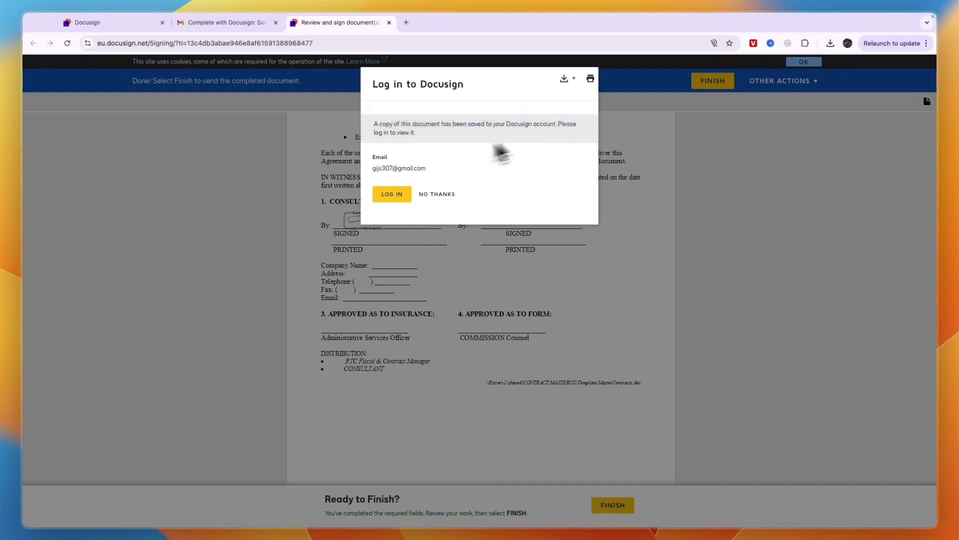
{"action": "left_click", "coordinate": [431, 195]}
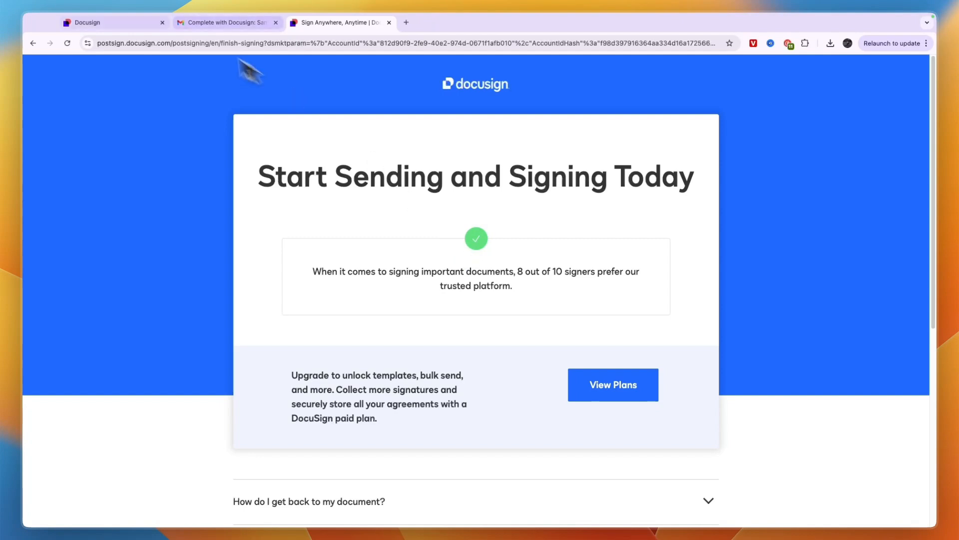
- Return to the sender's Docusign home page and check the shuttle contract's status under Agreement Activity
{"action": "left_click", "coordinate": [132, 22]}
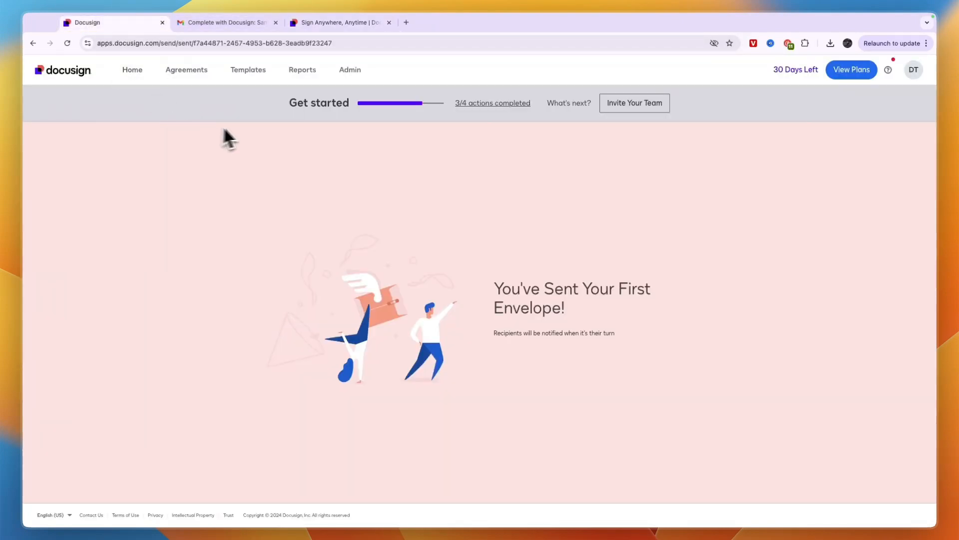
{"action": "left_click", "coordinate": [144, 75]}
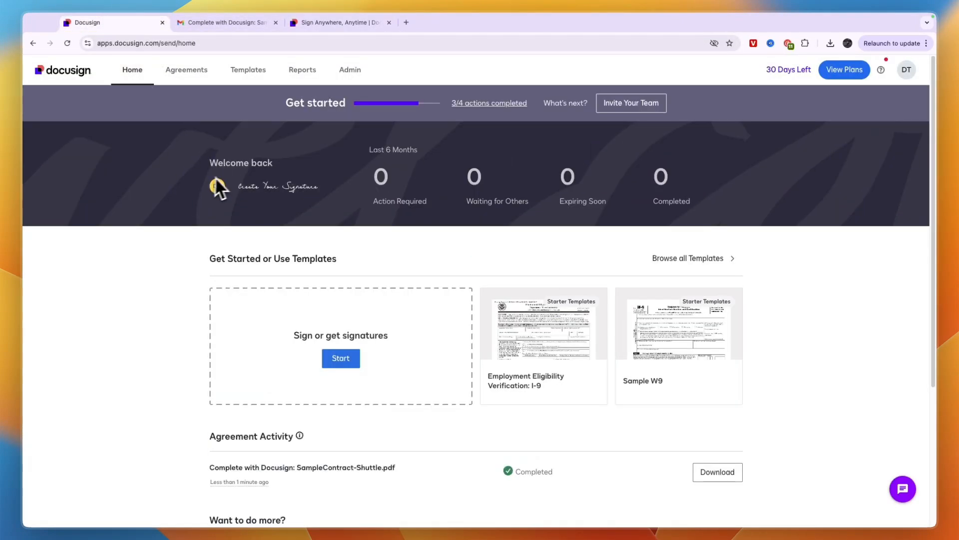
{"action": "scroll", "coordinate": [186, 392], "scroll_direction": "down", "scroll_amount": 2}
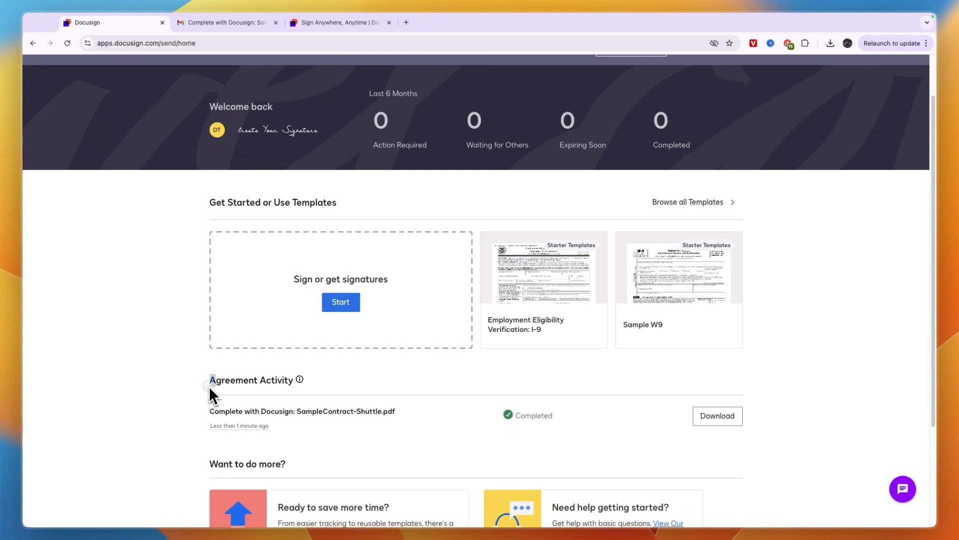
{"action": "left_click_drag", "start_coordinate": [210, 388], "coordinate": [284, 390]}
{"action": "left_click", "coordinate": [176, 381]}
{"action": "scroll", "coordinate": [176, 383], "scroll_direction": "down", "scroll_amount": 1}
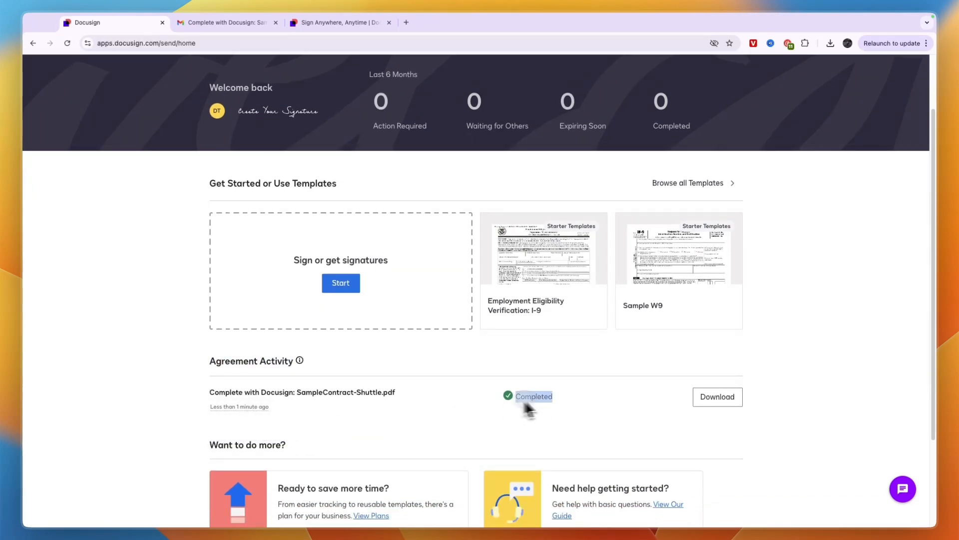
- Inspect the file download options for the completed shuttle contract and close them without downloading
{"action": "left_click", "coordinate": [735, 400]}
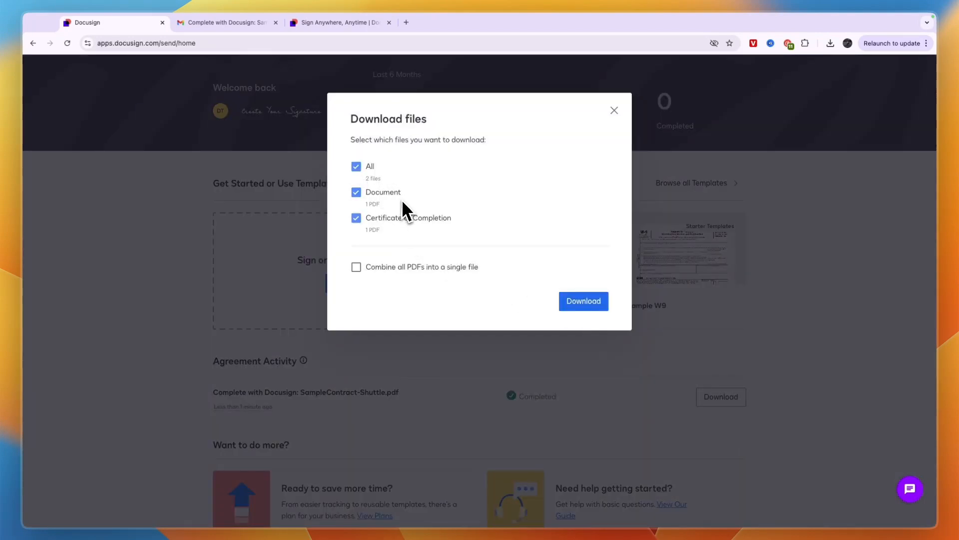
{"action": "left_click", "coordinate": [613, 111]}
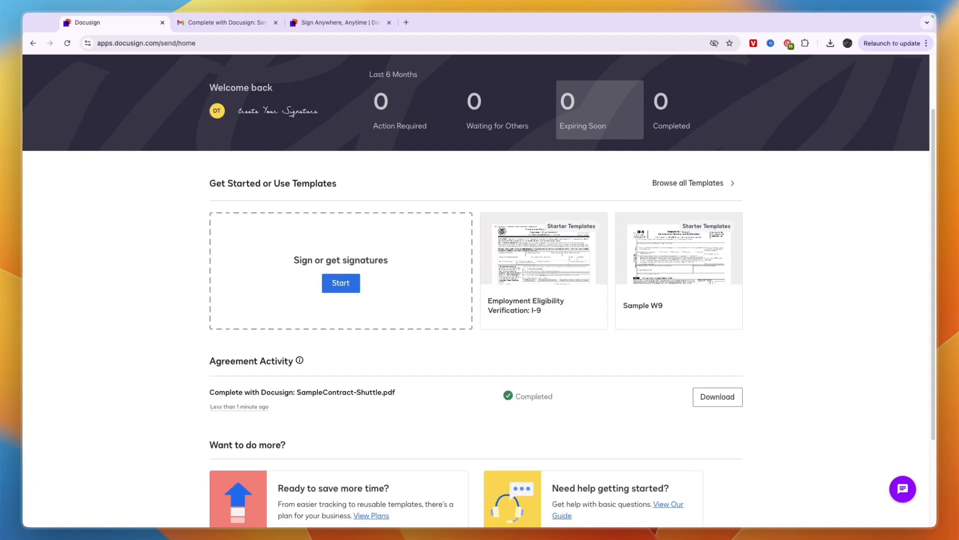
{"action": "scroll", "coordinate": [413, 250], "scroll_direction": "up", "scroll_amount": 3}
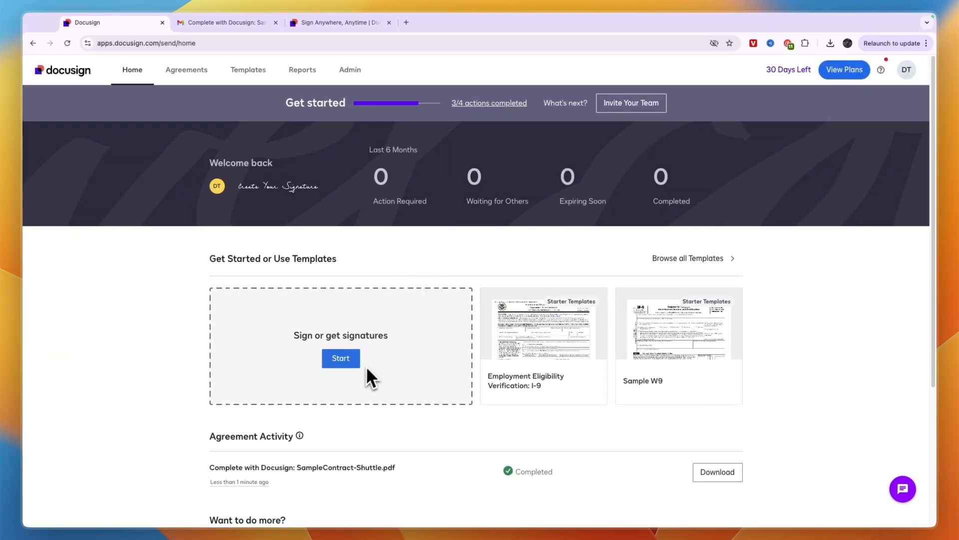
{"action": "scroll", "coordinate": [366, 368], "scroll_direction": "down", "scroll_amount": 1}
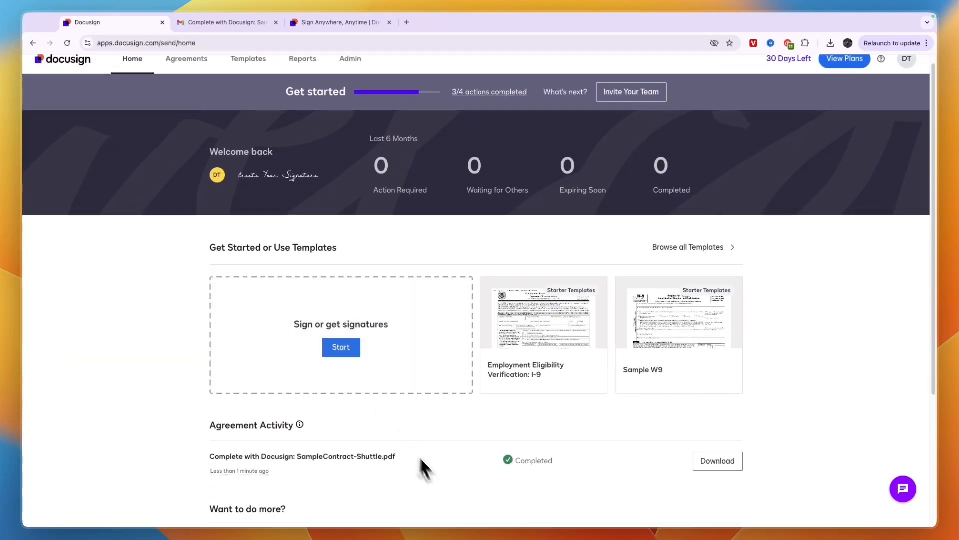
- Open the details of the shuttle contract from the completed agreements to examine its recipient and signing information
{"action": "left_click", "coordinate": [185, 73]}
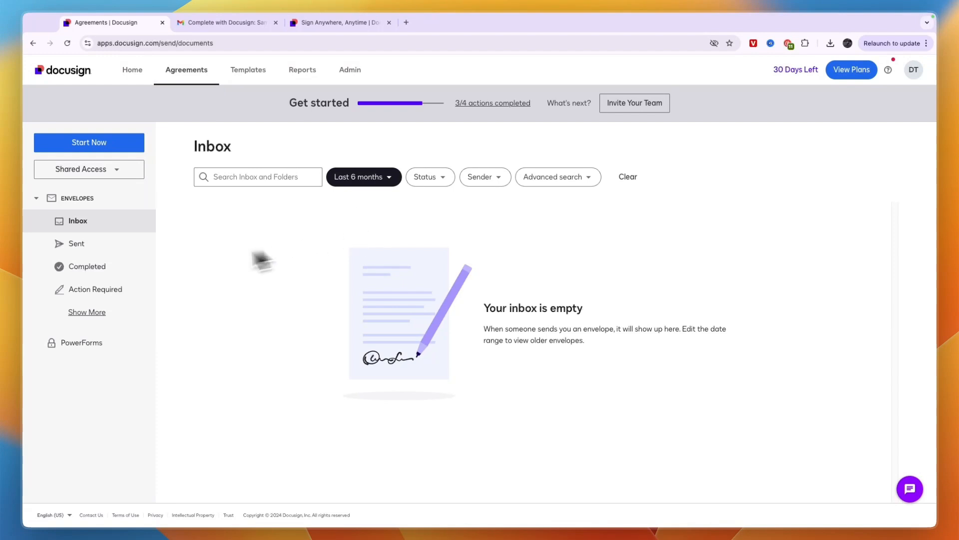
{"action": "left_click", "coordinate": [108, 271]}
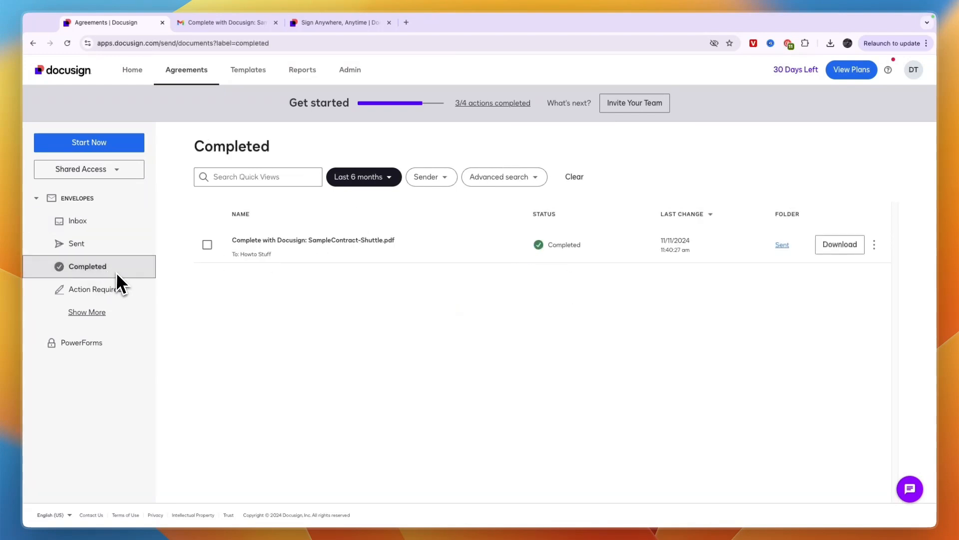
{"action": "left_click", "coordinate": [343, 243]}
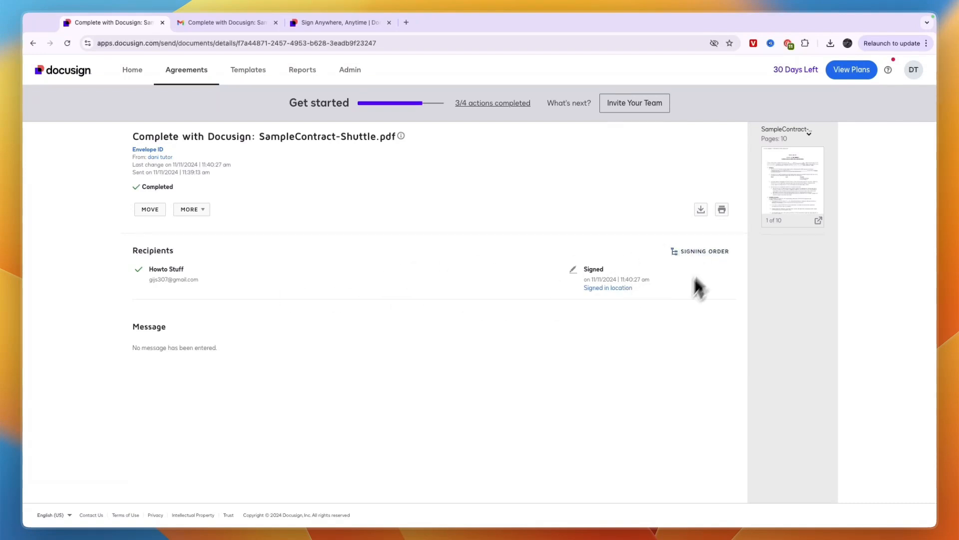
- Start a new envelope template and look over its name, document, recipient and message sections
{"action": "left_click", "coordinate": [253, 81]}
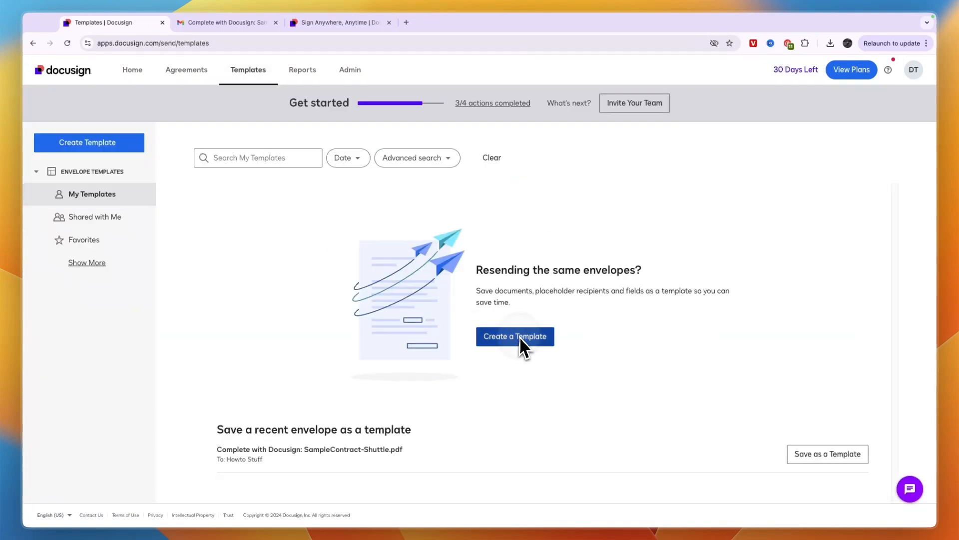
{"action": "left_click", "coordinate": [520, 338]}
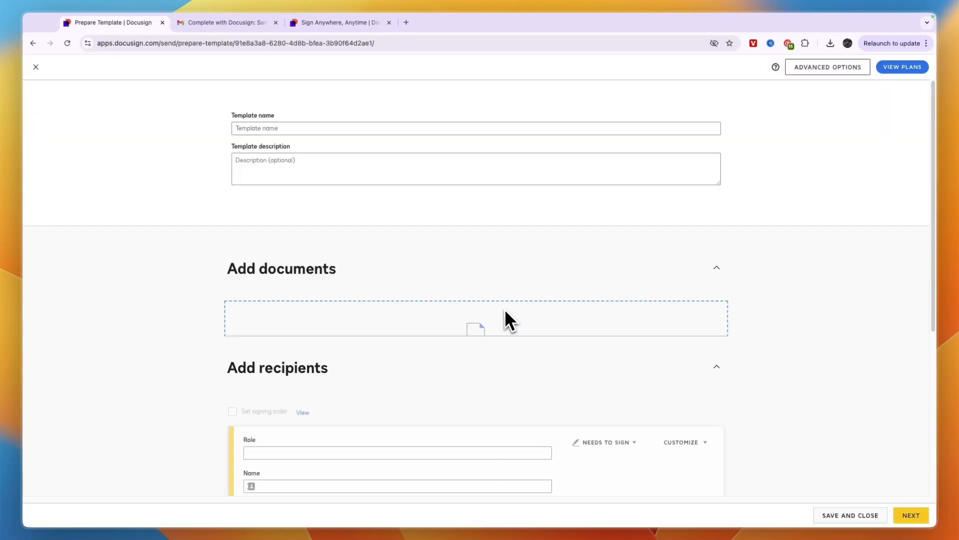
{"action": "scroll", "coordinate": [453, 221], "scroll_direction": "down", "scroll_amount": 1}
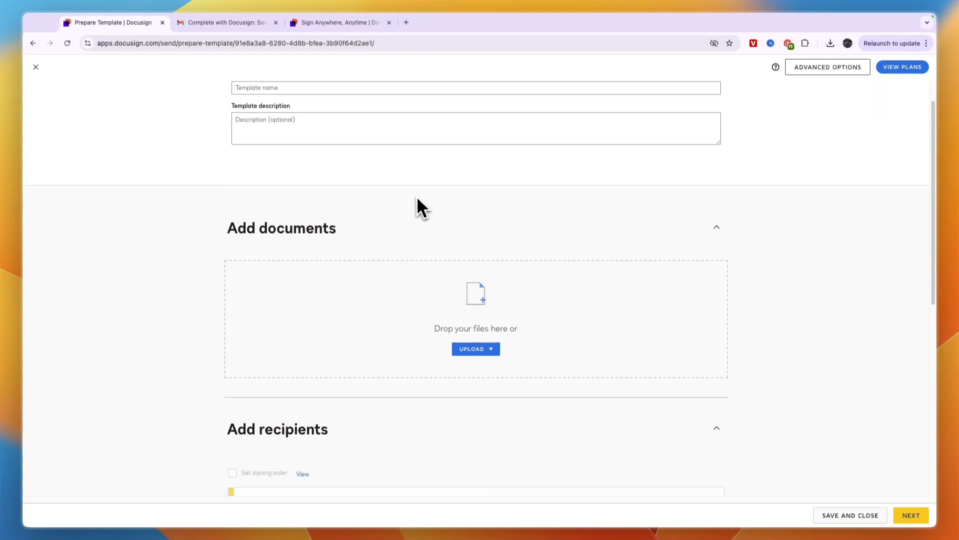
{"action": "scroll", "coordinate": [416, 196], "scroll_direction": "down", "scroll_amount": 5}
{"action": "scroll", "coordinate": [407, 212], "scroll_direction": "up", "scroll_amount": 4}
{"action": "scroll", "coordinate": [388, 223], "scroll_direction": "down", "scroll_amount": 6}
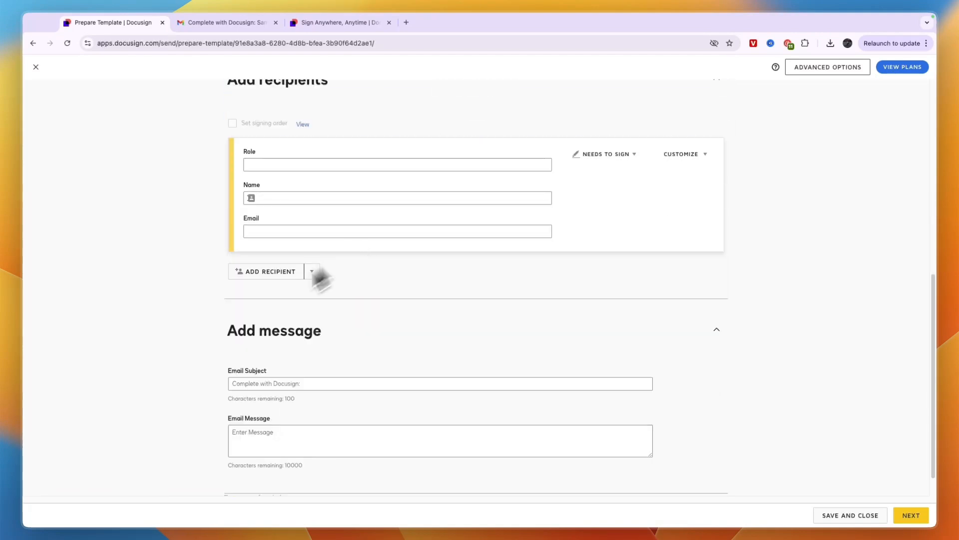
{"action": "scroll", "coordinate": [327, 368], "scroll_direction": "down", "scroll_amount": 1}
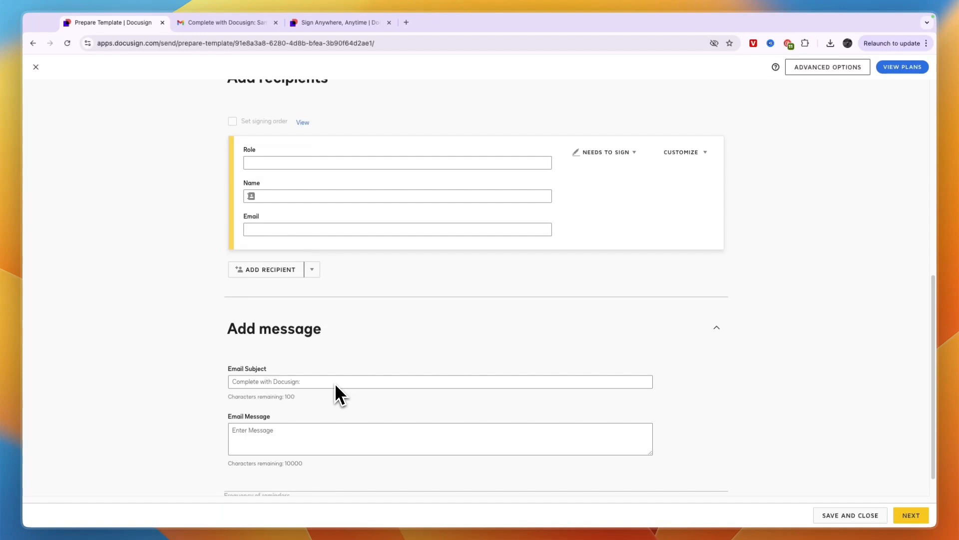
{"action": "scroll", "coordinate": [335, 383], "scroll_direction": "up", "scroll_amount": 4}
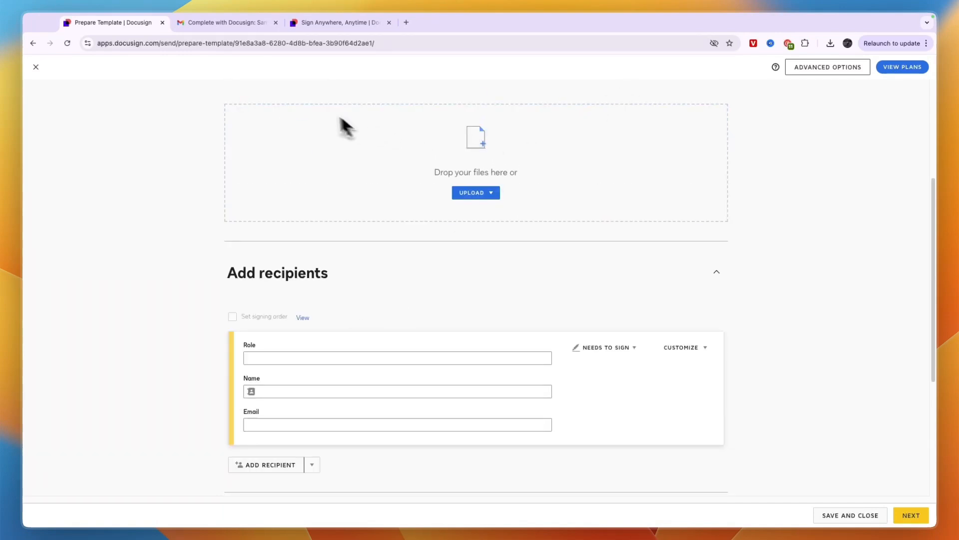
{"action": "scroll", "coordinate": [345, 127], "scroll_direction": "up", "scroll_amount": 1}
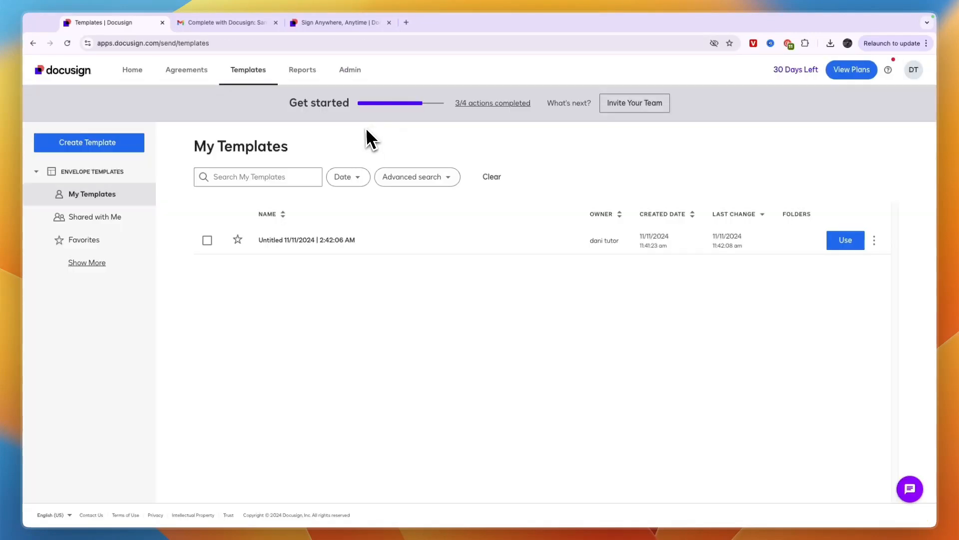
- Open the reports area and look over the Administrator dashboard's envelope usage, success and turnaround sections
{"action": "left_click", "coordinate": [296, 78]}
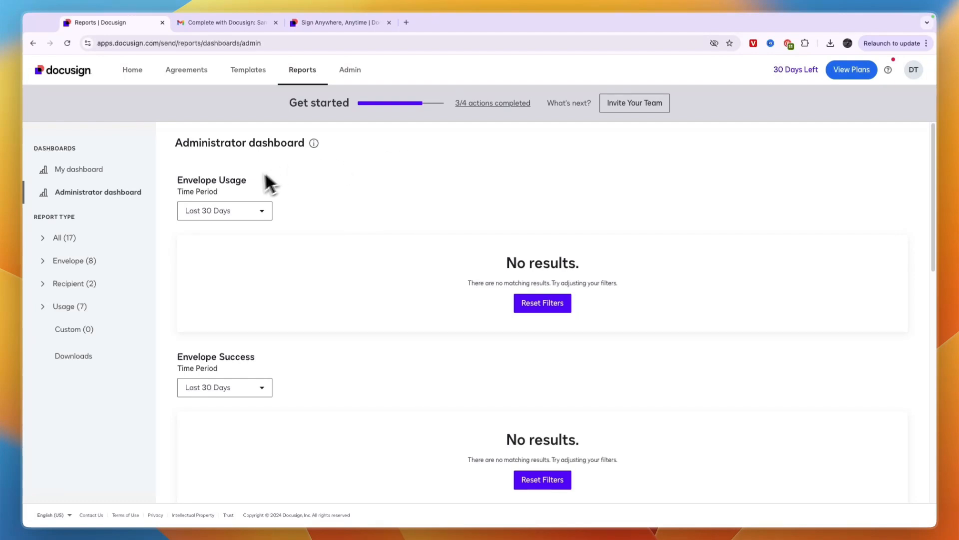
{"action": "scroll", "coordinate": [268, 274], "scroll_direction": "down", "scroll_amount": 7}
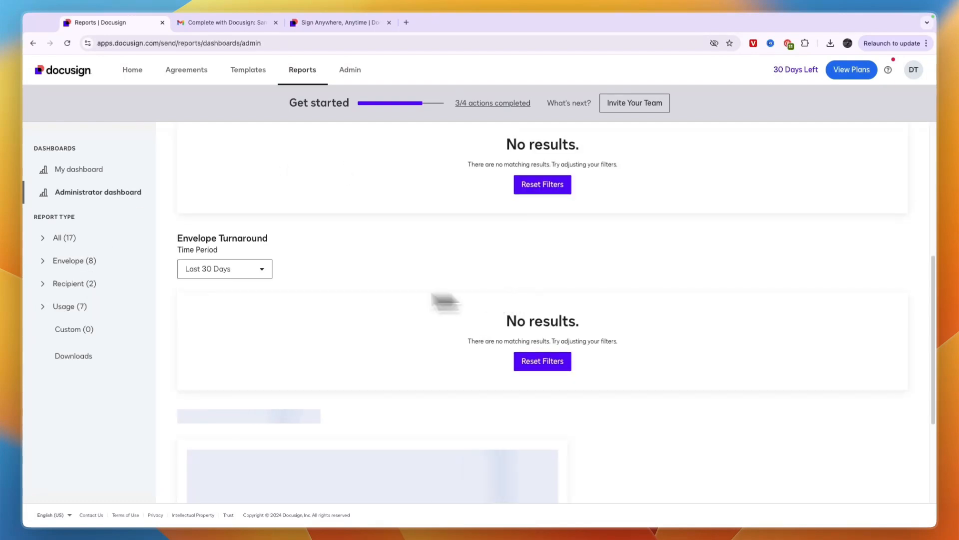
{"action": "scroll", "coordinate": [250, 320], "scroll_direction": "up", "scroll_amount": 5}
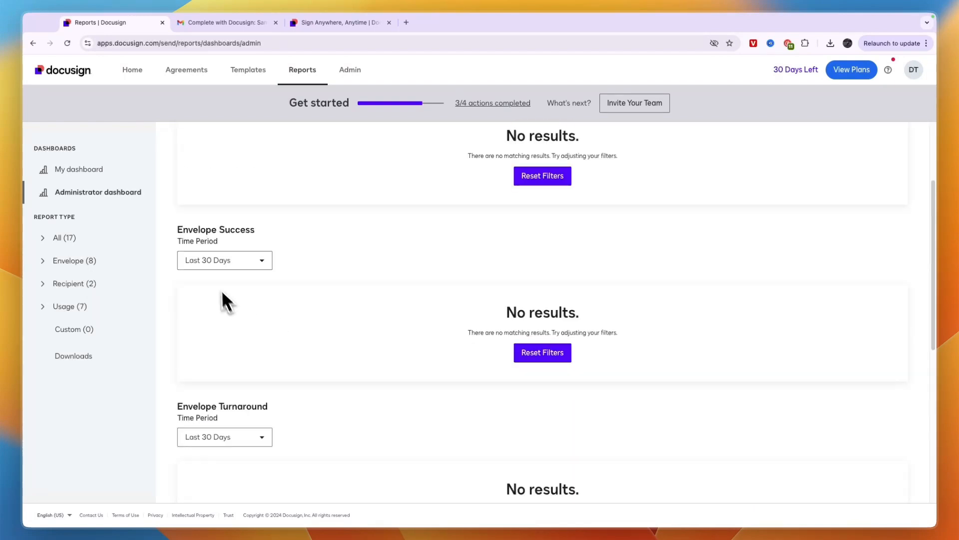
{"action": "scroll", "coordinate": [256, 225], "scroll_direction": "up", "scroll_amount": 3}
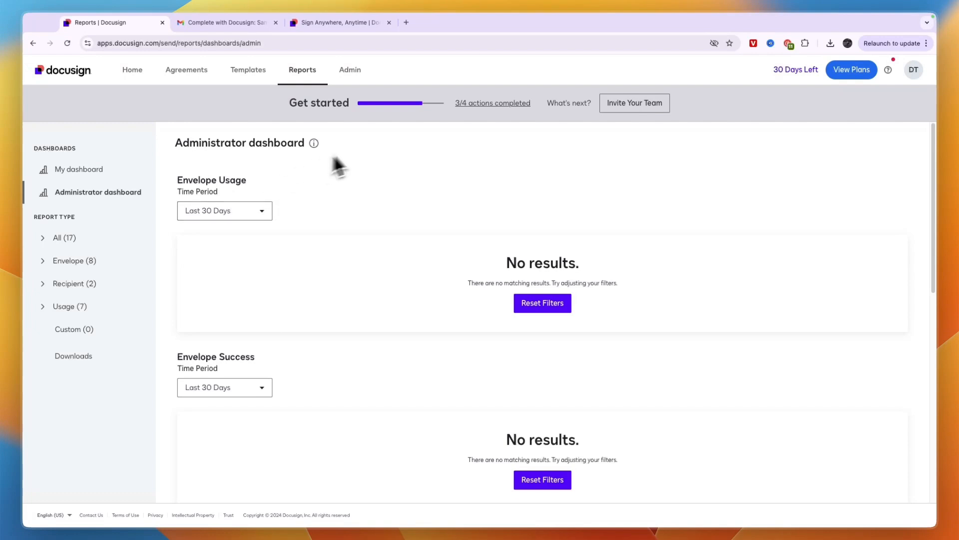
- Open the account administration overview and look through its notifications and the available account, user, signing and sending settings
{"action": "left_click", "coordinate": [349, 70]}
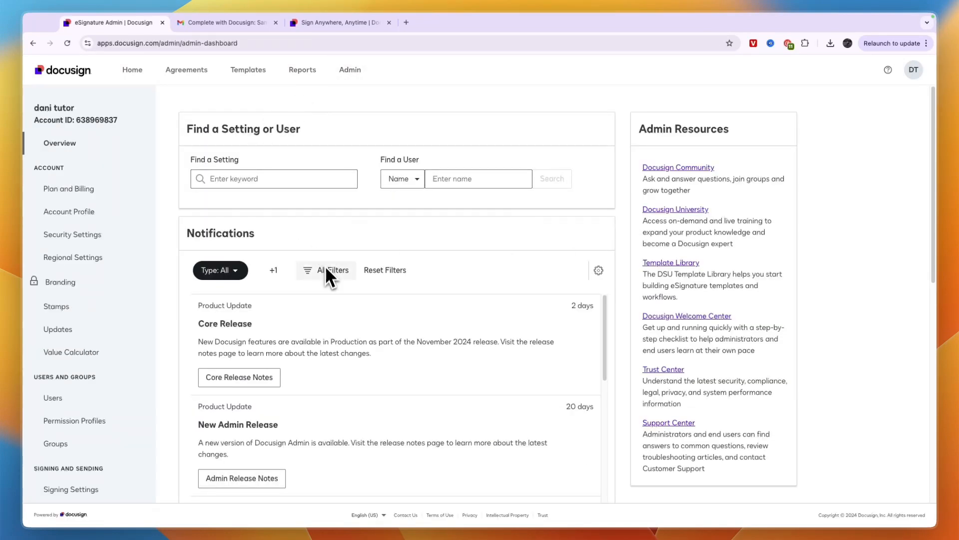
{"action": "scroll", "coordinate": [245, 192], "scroll_direction": "down", "scroll_amount": 2}
{"action": "scroll", "coordinate": [275, 205], "scroll_direction": "up", "scroll_amount": 2}
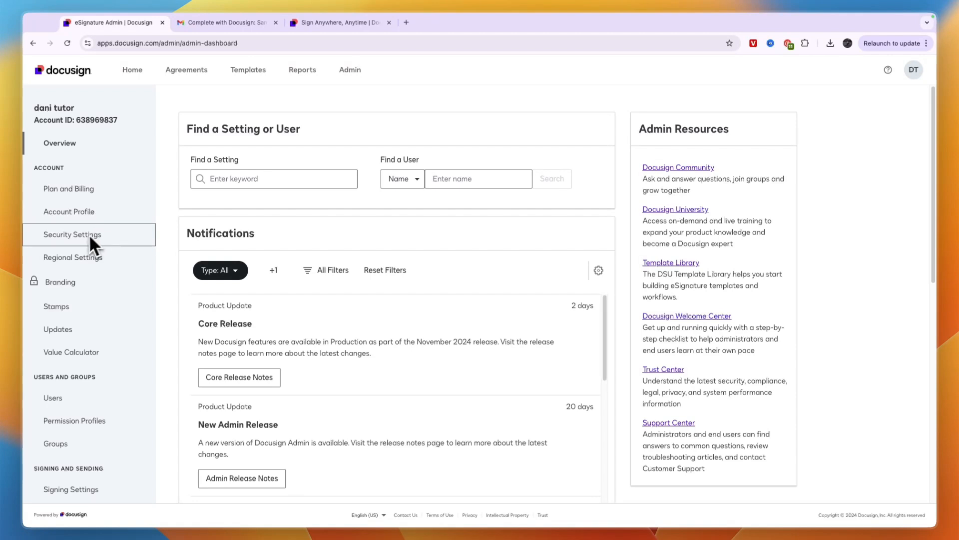
{"action": "scroll", "coordinate": [50, 234], "scroll_direction": "down", "scroll_amount": 2}
{"action": "scroll", "coordinate": [60, 250], "scroll_direction": "down", "scroll_amount": 3}
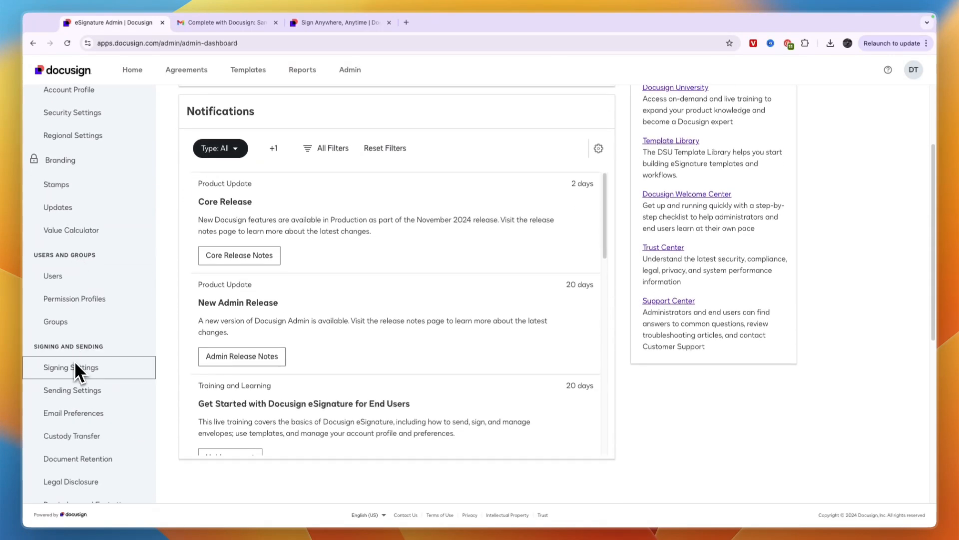
{"action": "scroll", "coordinate": [75, 350], "scroll_direction": "down", "scroll_amount": 2}
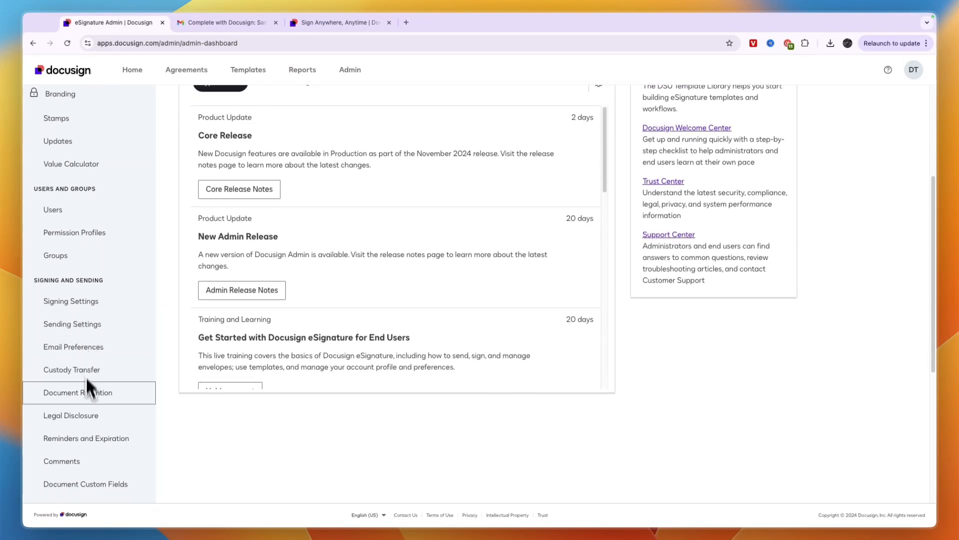
{"action": "scroll", "coordinate": [96, 350], "scroll_direction": "down", "scroll_amount": 1}
- Open the Sending Settings and review the field, recipient role, shared access, template and document source options
{"action": "left_click", "coordinate": [92, 314]}
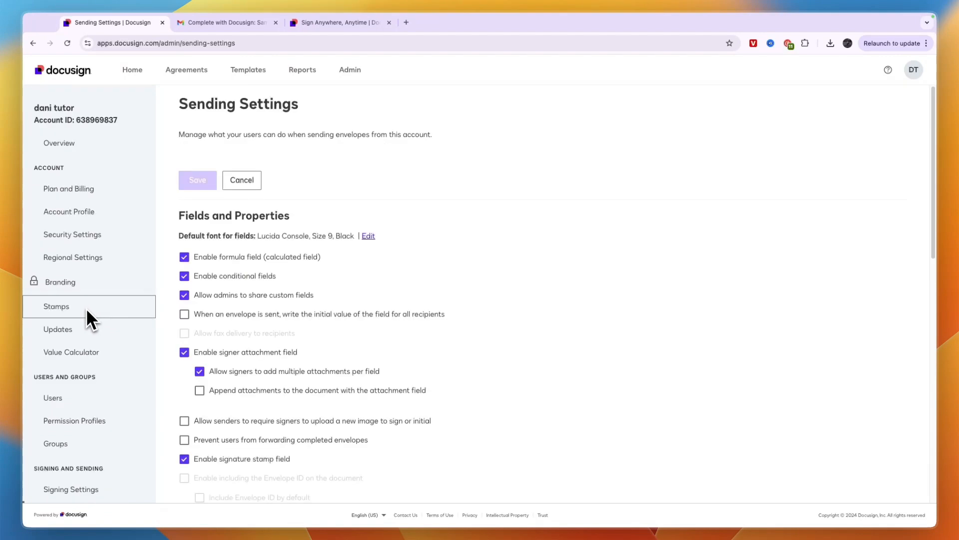
{"action": "scroll", "coordinate": [285, 233], "scroll_direction": "down", "scroll_amount": 6}
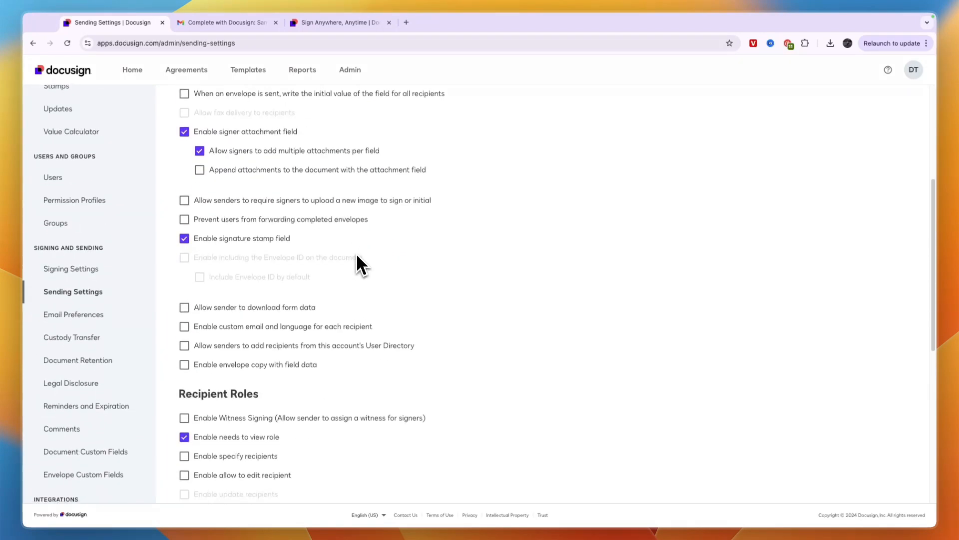
{"action": "scroll", "coordinate": [325, 203], "scroll_direction": "down", "scroll_amount": 5}
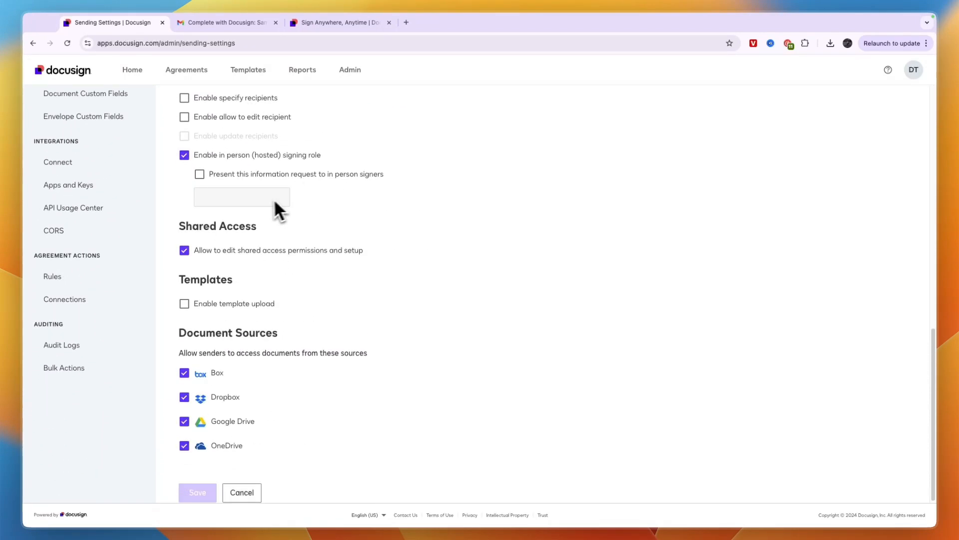
{"action": "scroll", "coordinate": [97, 235], "scroll_direction": "up", "scroll_amount": 4}
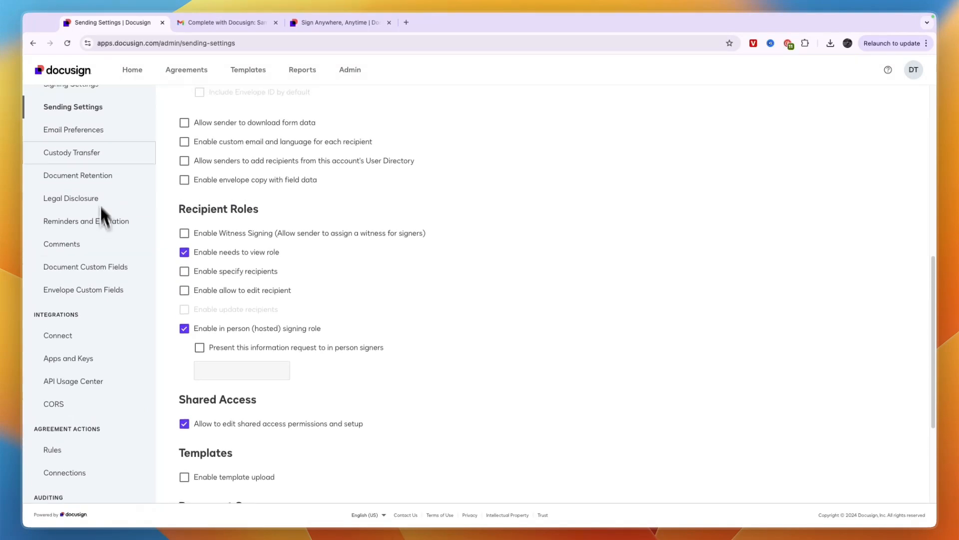
{"action": "scroll", "coordinate": [80, 325], "scroll_direction": "up", "scroll_amount": 4}
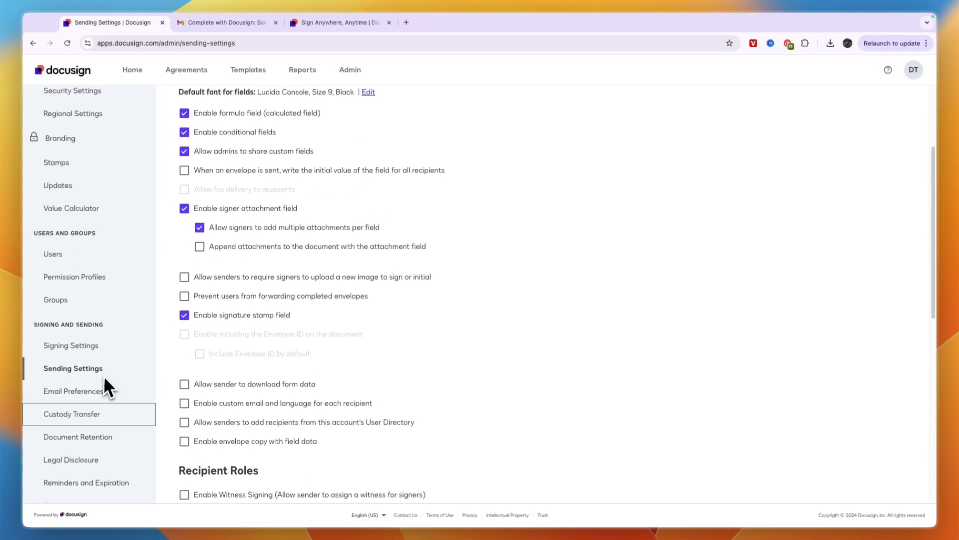
{"action": "scroll", "coordinate": [110, 364], "scroll_direction": "down", "scroll_amount": 2}
{"action": "scroll", "coordinate": [114, 357], "scroll_direction": "down", "scroll_amount": 2}
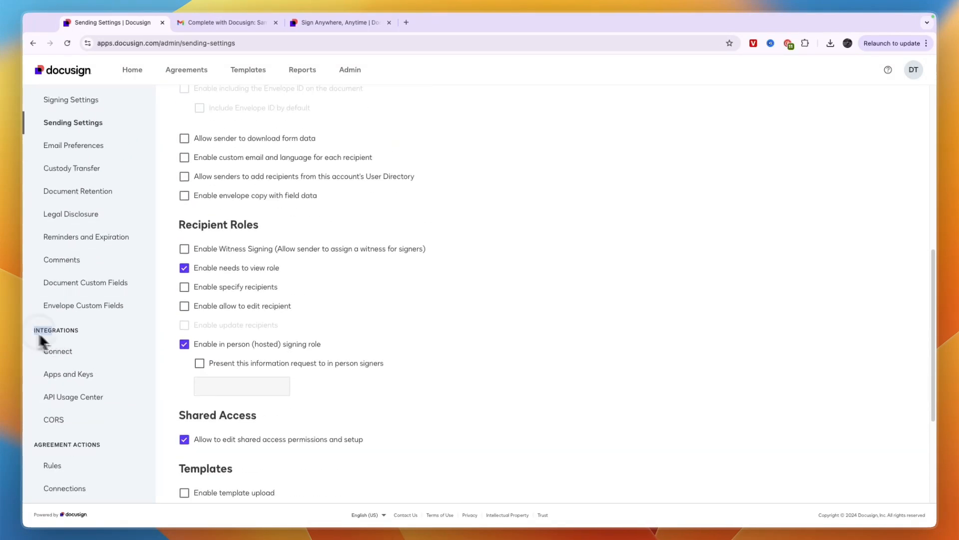
- Open the Connect integration settings, inspect the configuration types that can be added, and close the list without choosing one
{"action": "left_click", "coordinate": [62, 350]}
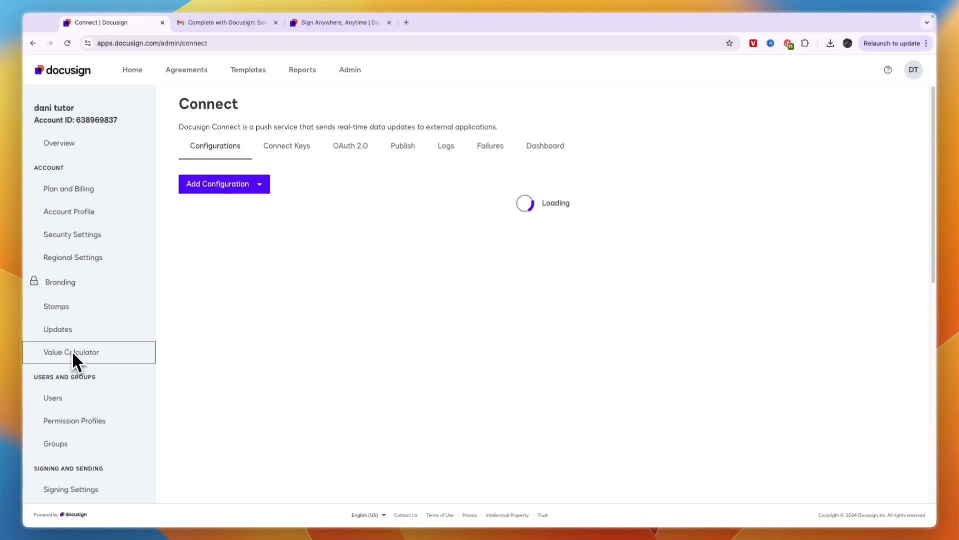
{"action": "left_click", "coordinate": [232, 188]}
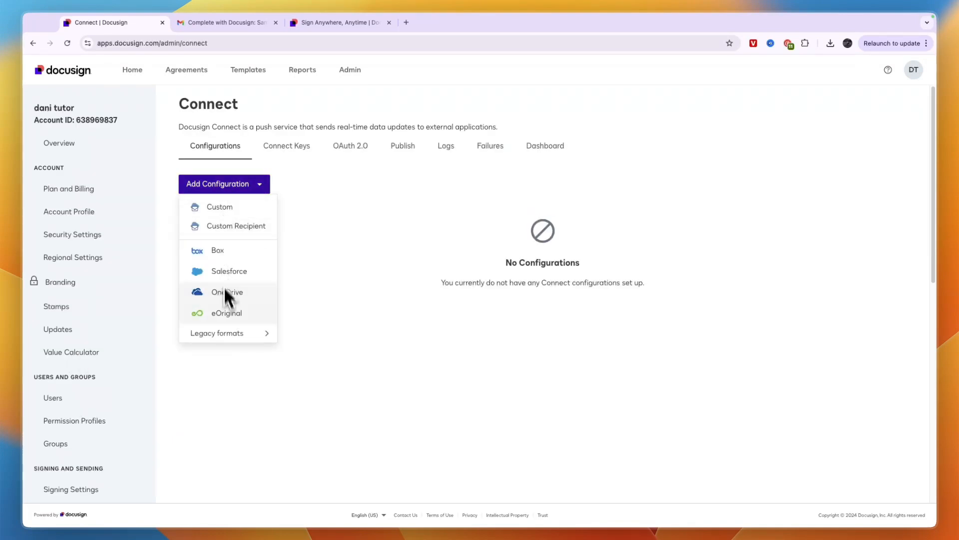
{"action": "left_click", "coordinate": [182, 364]}
{"action": "scroll", "coordinate": [54, 350], "scroll_direction": "down", "scroll_amount": 6}
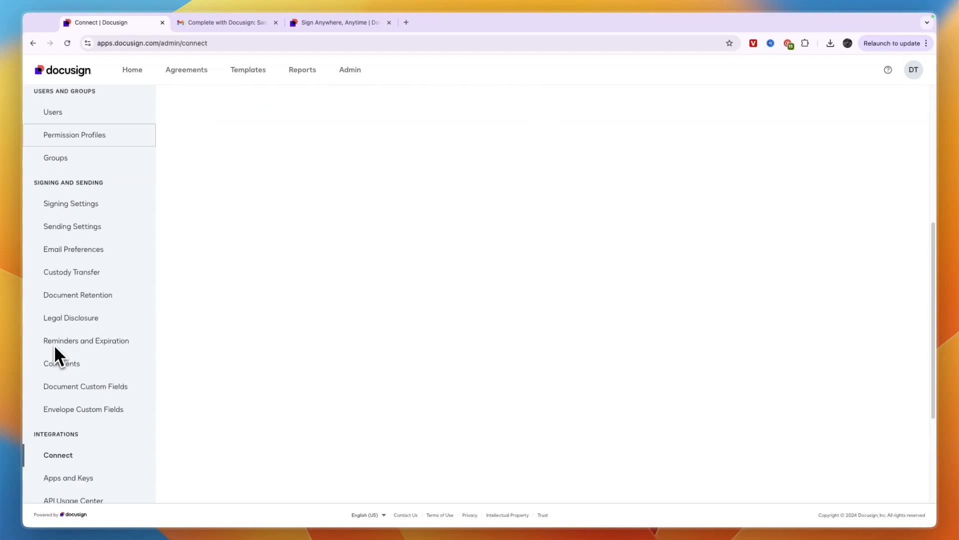
{"action": "scroll", "coordinate": [55, 345], "scroll_direction": "down", "scroll_amount": 5}
{"action": "left_click", "coordinate": [76, 312]}
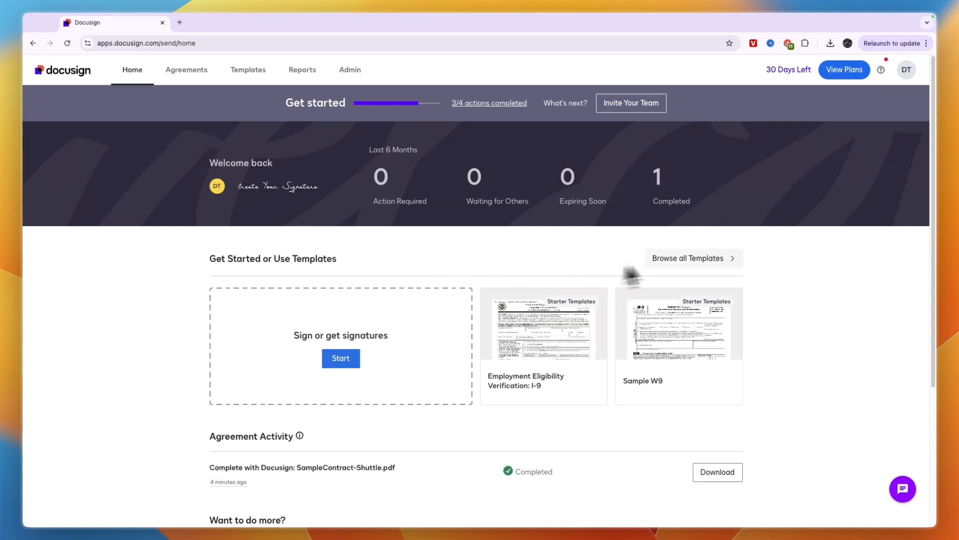
- Browse the starter templates from the home page and create an envelope from the W-9 template
{"action": "left_click", "coordinate": [685, 258]}
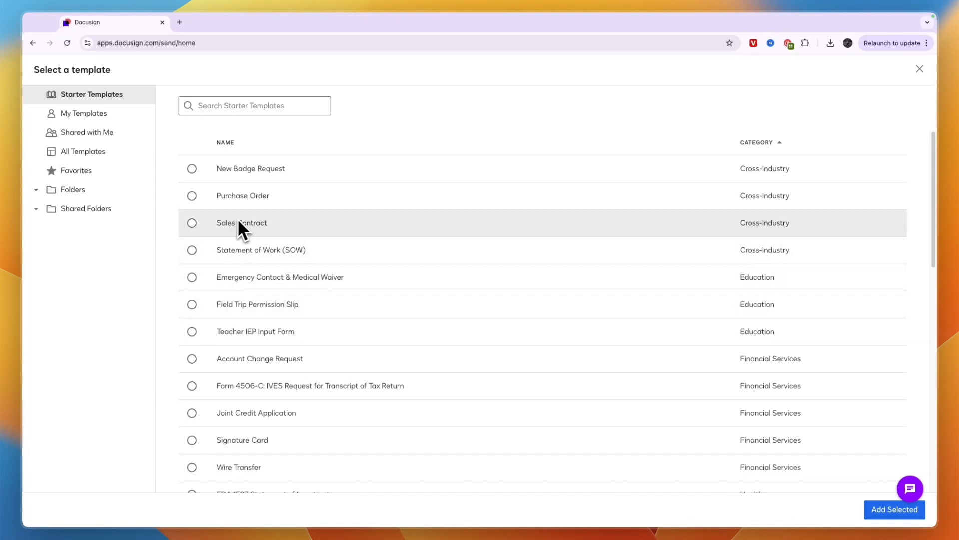
{"action": "scroll", "coordinate": [325, 300], "scroll_direction": "down", "scroll_amount": 2}
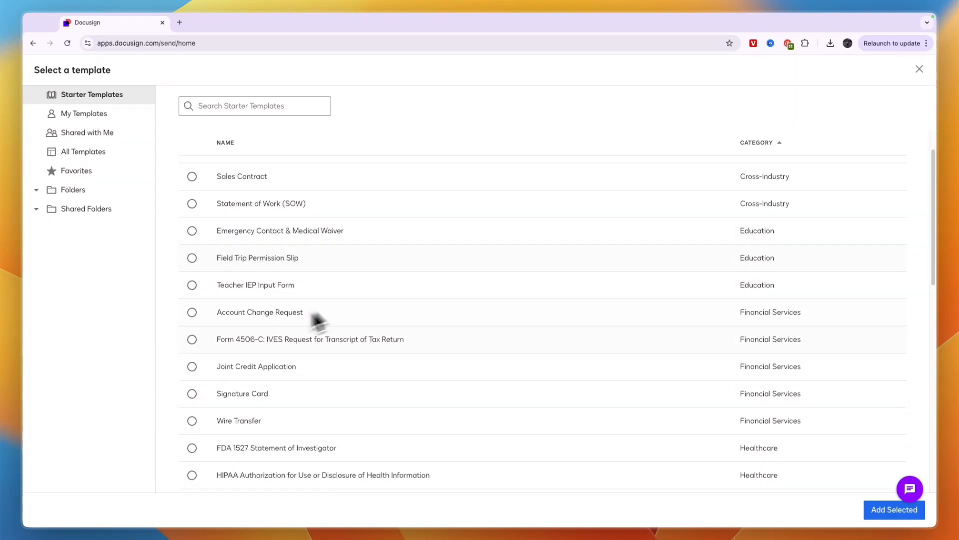
{"action": "scroll", "coordinate": [283, 391], "scroll_direction": "down", "scroll_amount": 10}
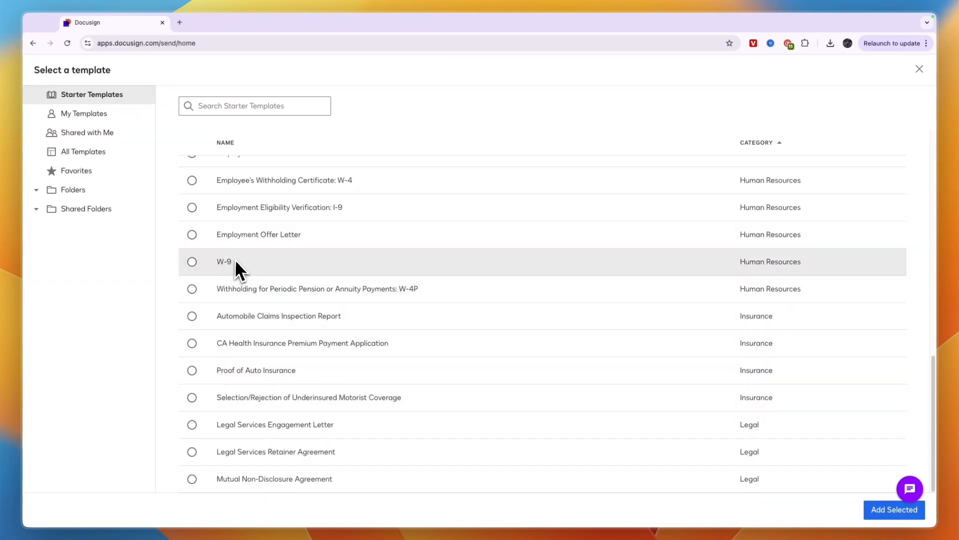
{"action": "left_click", "coordinate": [227, 261]}
{"action": "left_click", "coordinate": [902, 514]}
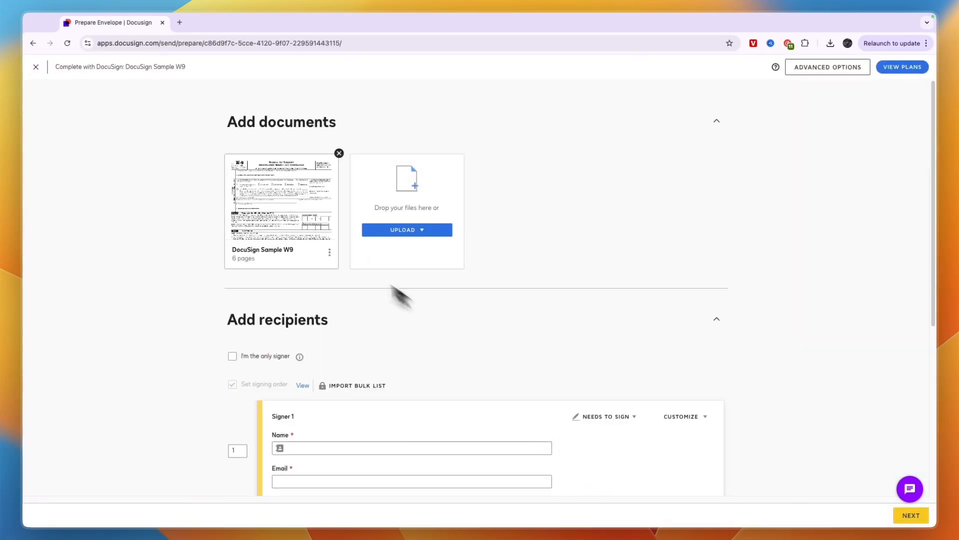
- Review the Sample W9 envelope's recipient and message sections, and close it after trying to continue without signer details
{"action": "mouse_move", "coordinate": [290, 178]}
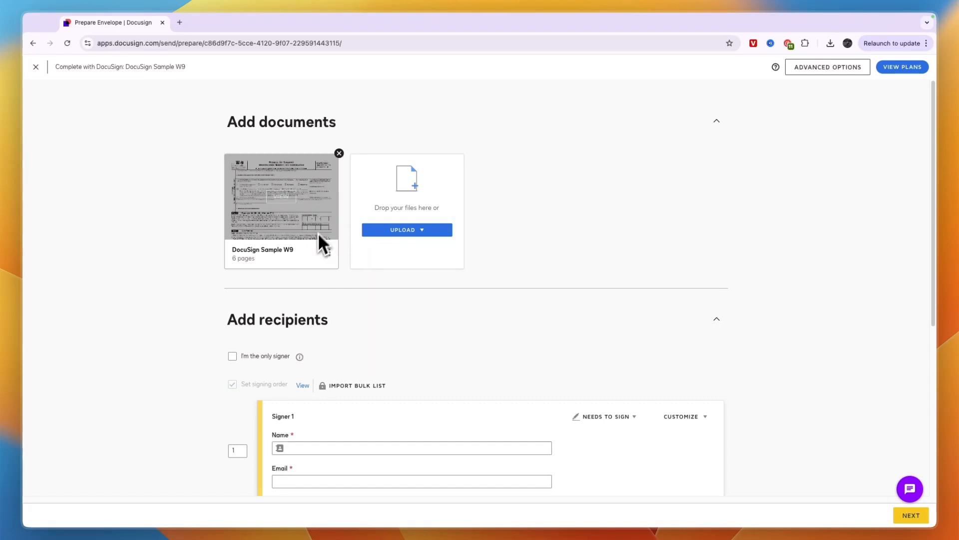
{"action": "scroll", "coordinate": [300, 322], "scroll_direction": "down", "scroll_amount": 2}
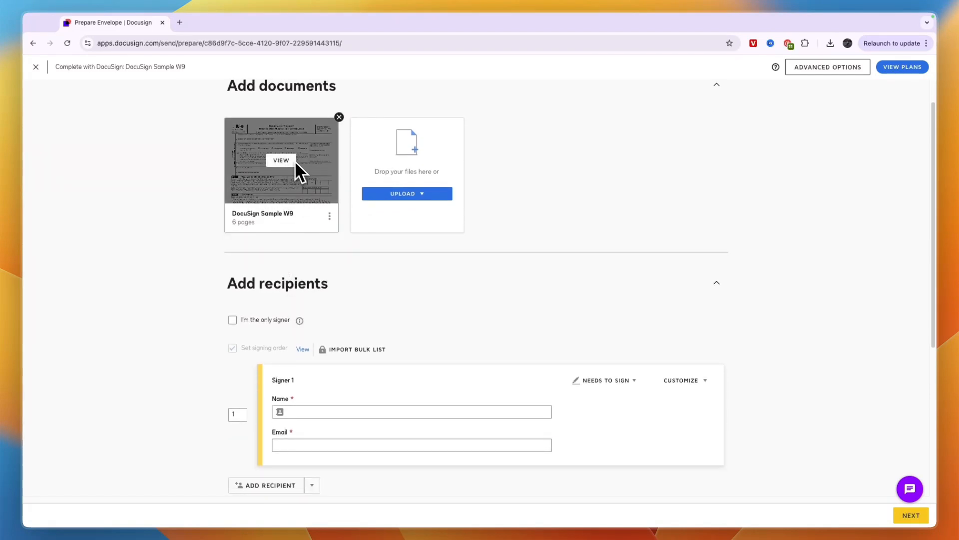
{"action": "scroll", "coordinate": [270, 185], "scroll_direction": "down", "scroll_amount": 5}
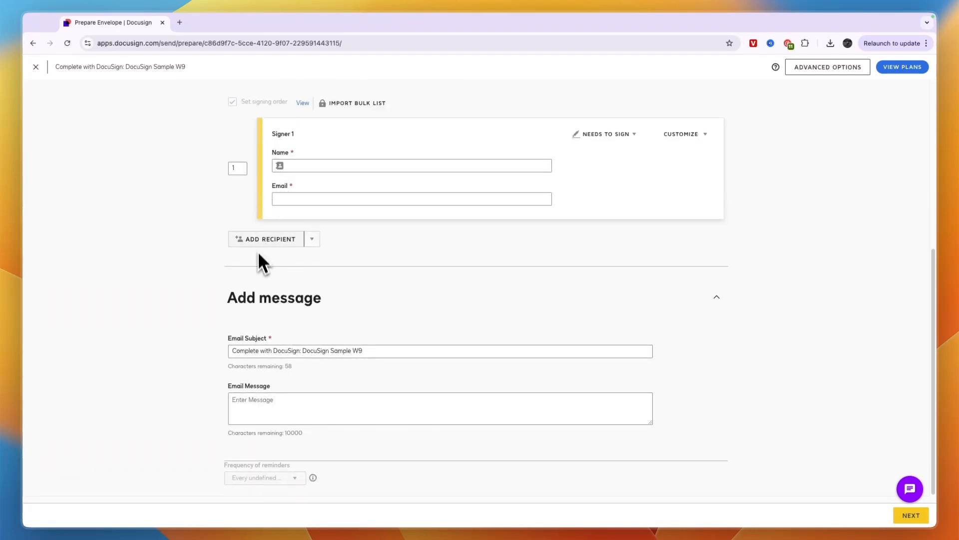
{"action": "scroll", "coordinate": [537, 279], "scroll_direction": "up", "scroll_amount": 3}
{"action": "left_click", "coordinate": [907, 515]}
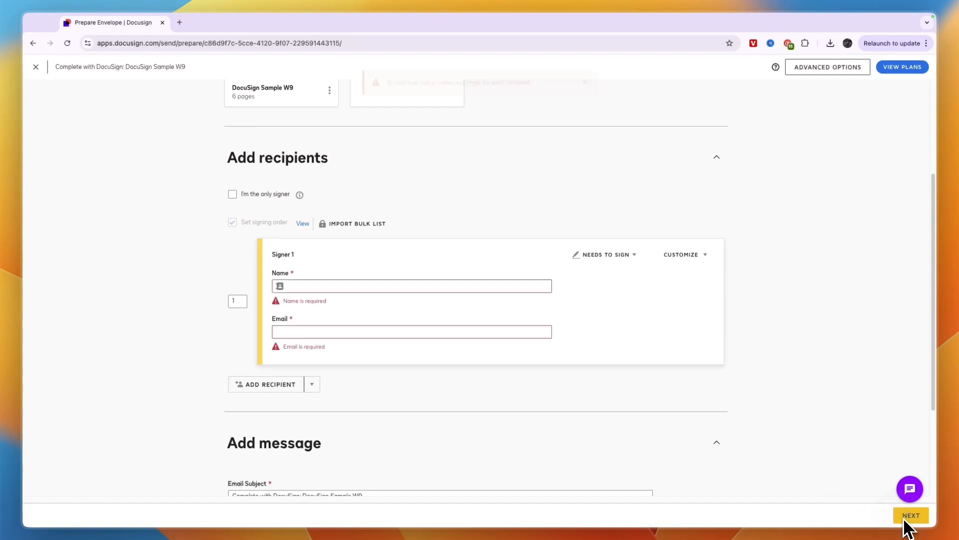
{"action": "left_click", "coordinate": [36, 67]}
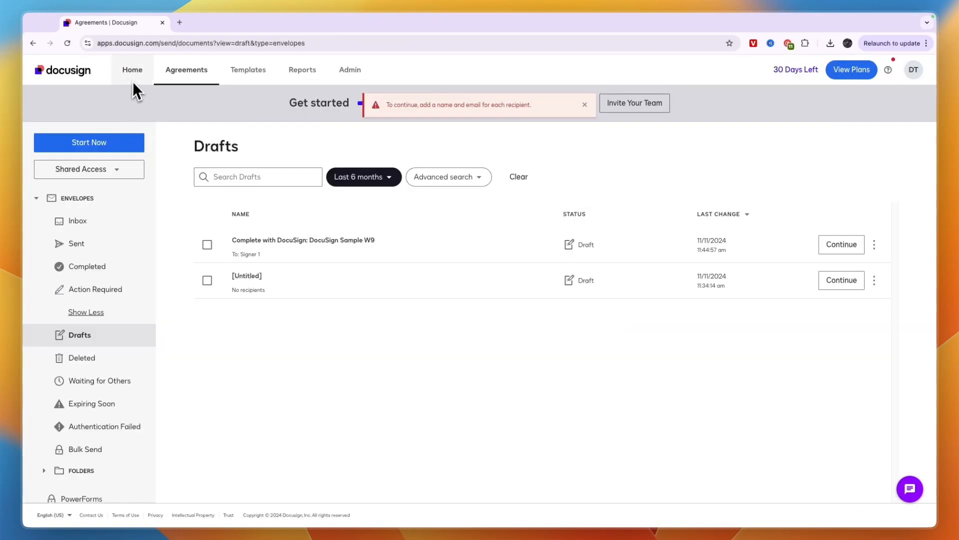
- View the eSignature subscription plans from the home page, accepting all cookies, and return to the home page
{"action": "left_click", "coordinate": [134, 74]}
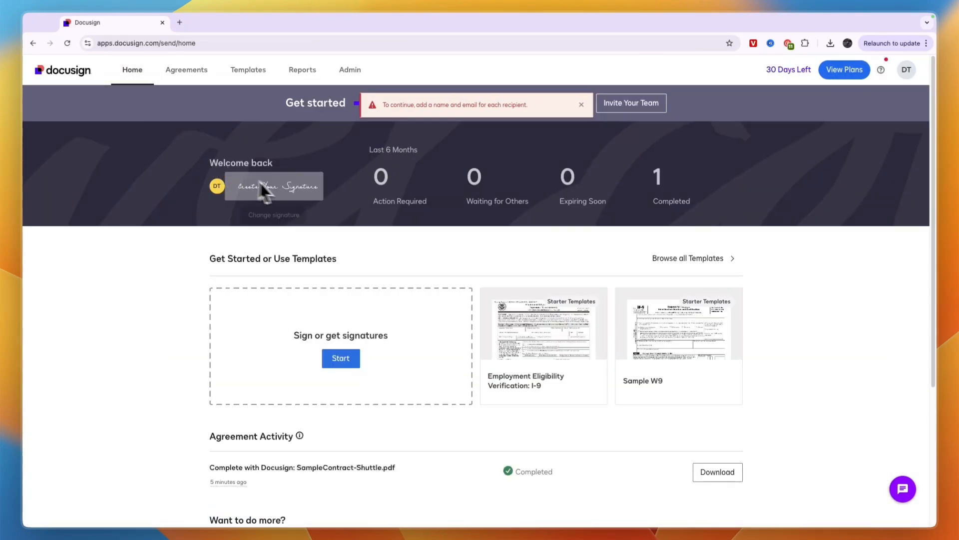
{"action": "scroll", "coordinate": [321, 413], "scroll_direction": "down", "scroll_amount": 4}
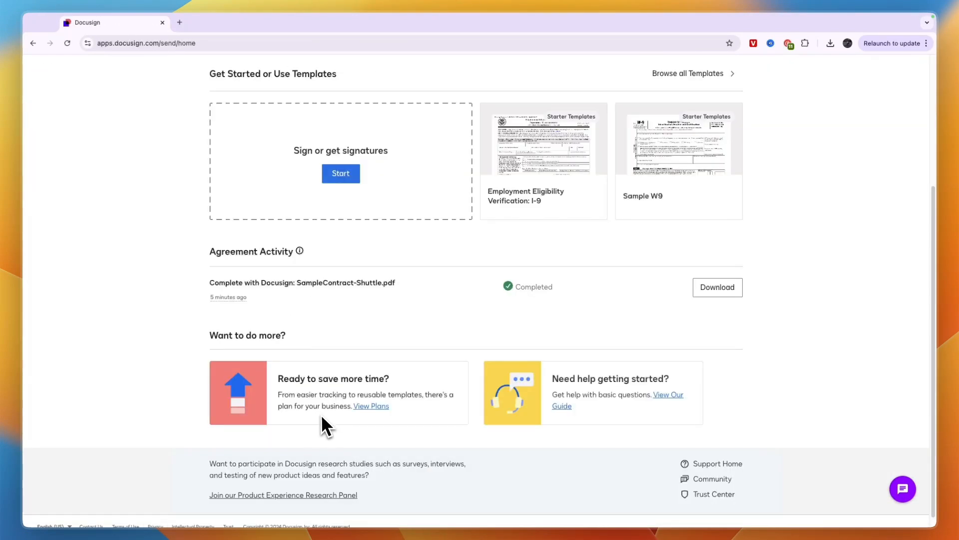
{"action": "left_click", "coordinate": [368, 410]}
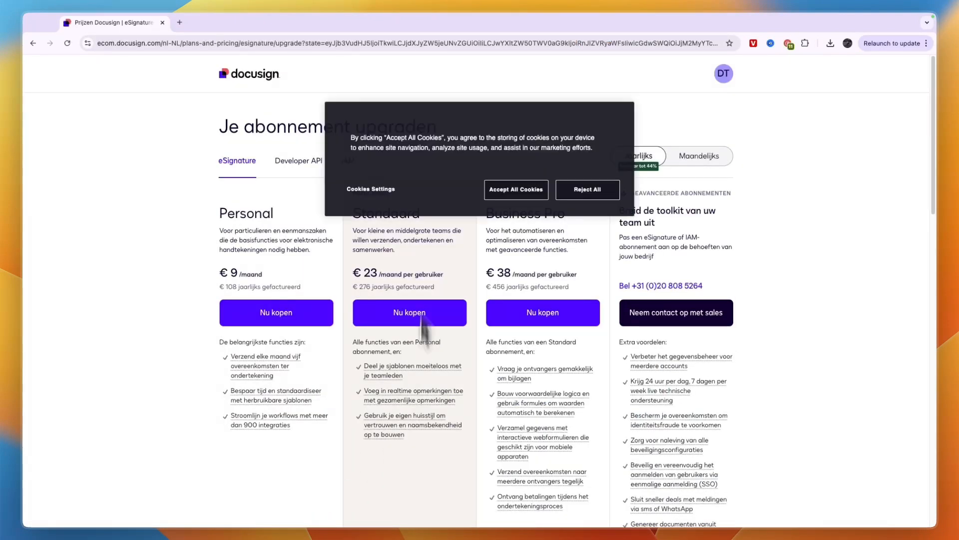
{"action": "left_click", "coordinate": [528, 189]}
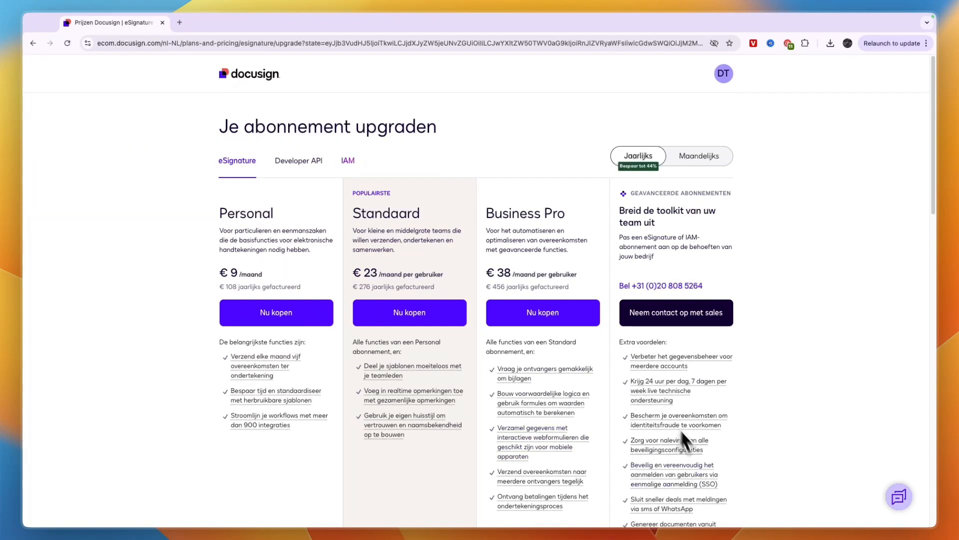
{"action": "left_click", "coordinate": [248, 82]}
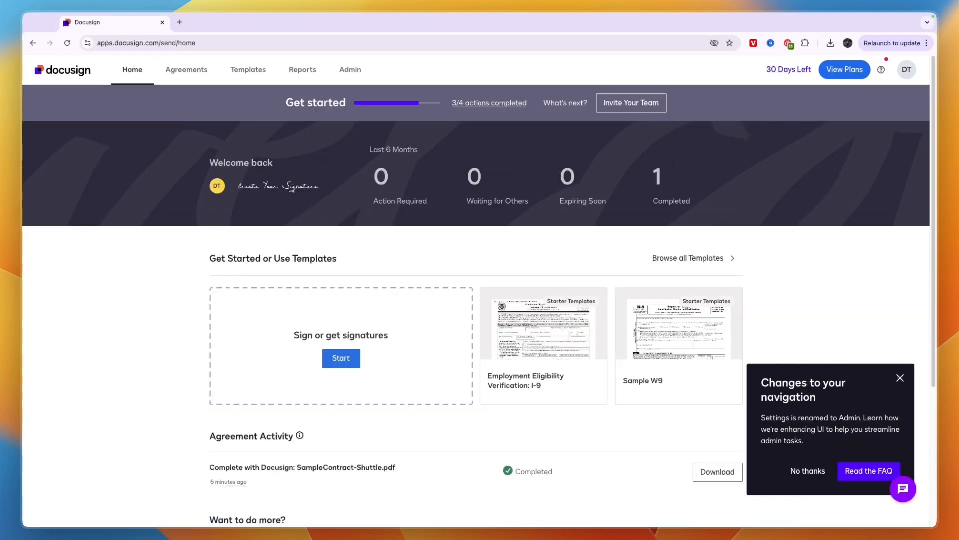
- Dismiss the navigation changes notice and start a new blank envelope for signing or getting signatures
{"action": "left_click", "coordinate": [900, 378]}
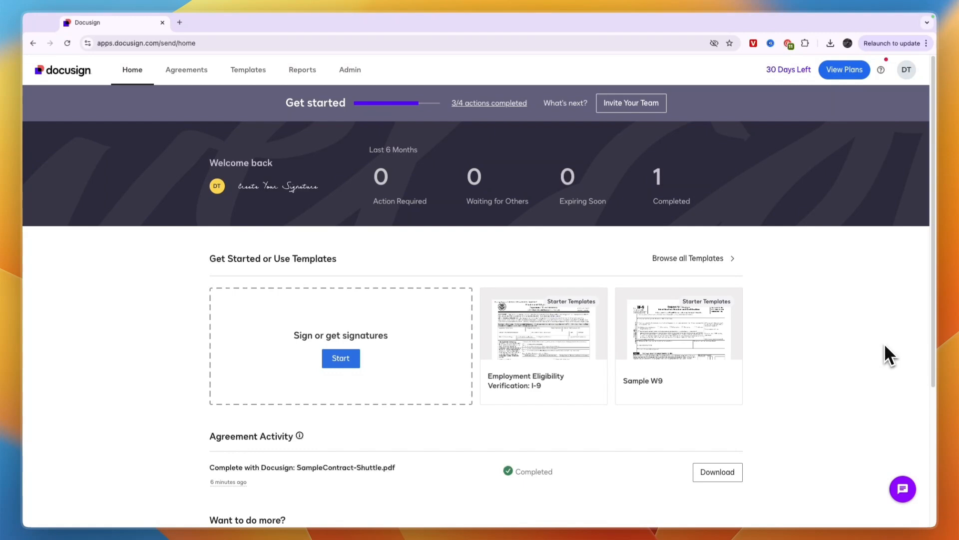
{"action": "left_click", "coordinate": [349, 359]}
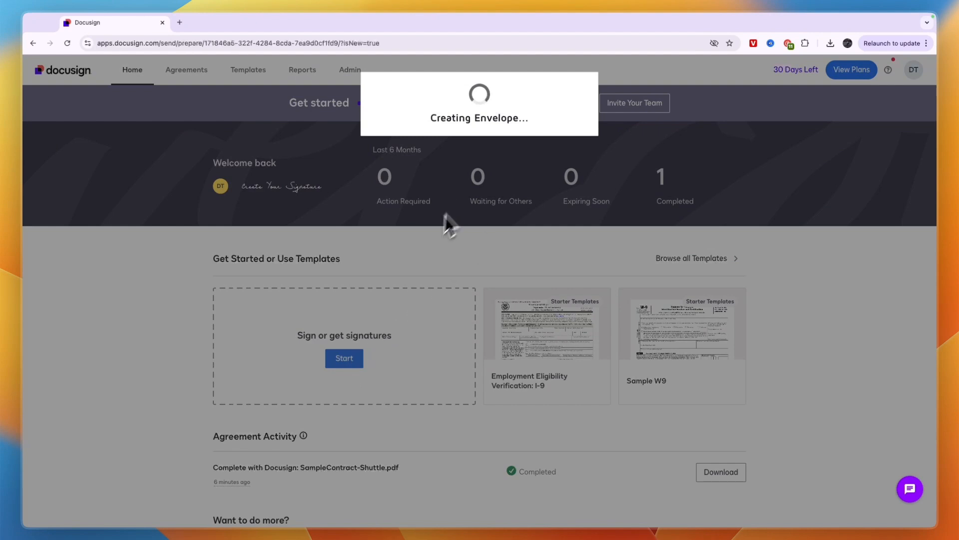
{"action": "scroll", "coordinate": [381, 282], "scroll_direction": "down", "scroll_amount": 2}
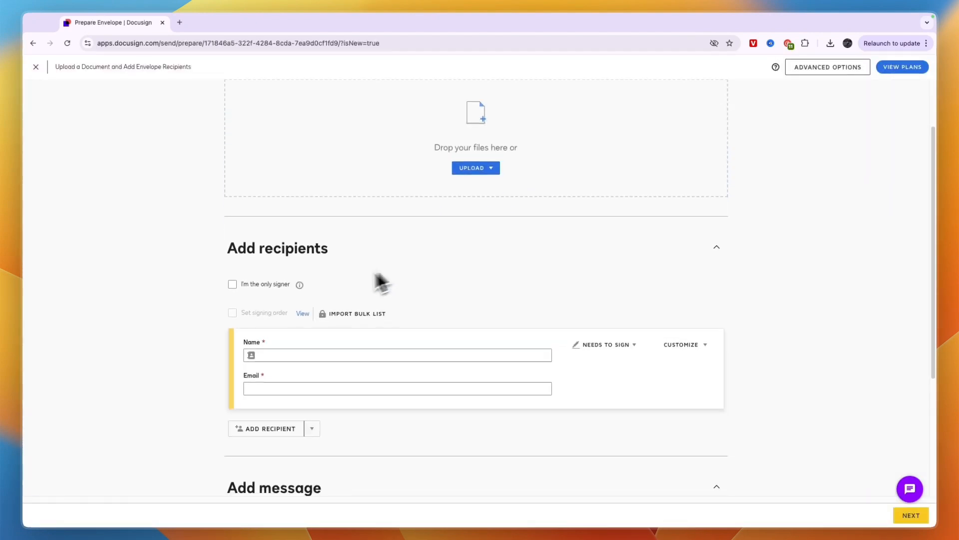
- Mark the sender as the envelope's only signer, save and close it as a draft, and return to the home page
{"action": "left_click", "coordinate": [242, 284]}
{"action": "scroll", "coordinate": [225, 350], "scroll_direction": "down", "scroll_amount": 1}
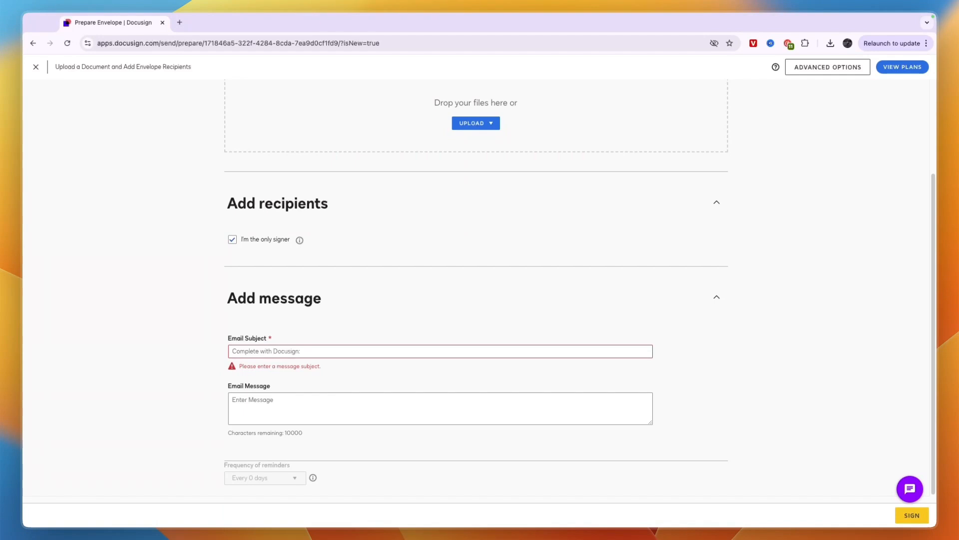
{"action": "left_click", "coordinate": [35, 67]}
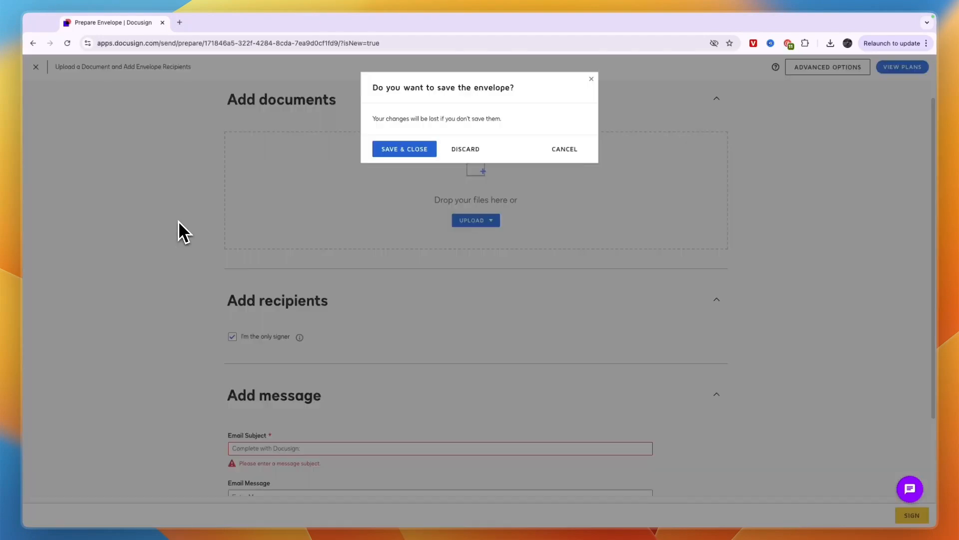
{"action": "left_click", "coordinate": [423, 151]}
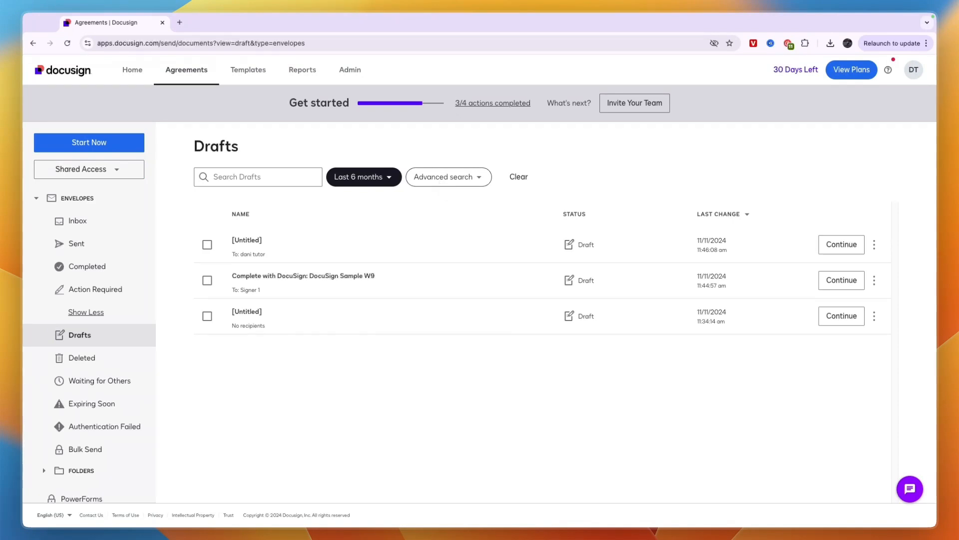
{"action": "left_click", "coordinate": [133, 77]}
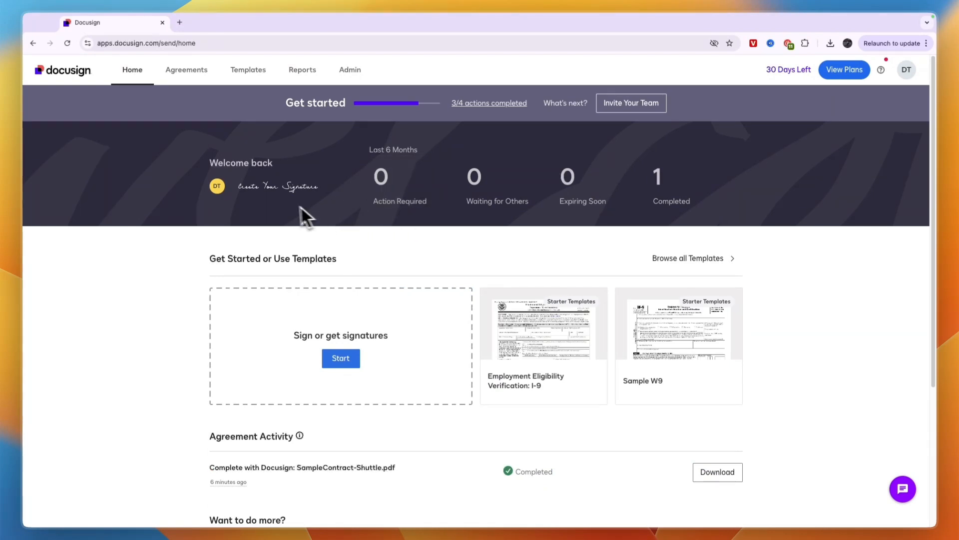
- Create a personal signature from the home page by drawing both the signature and the initials freehand
{"action": "left_click", "coordinate": [258, 186]}
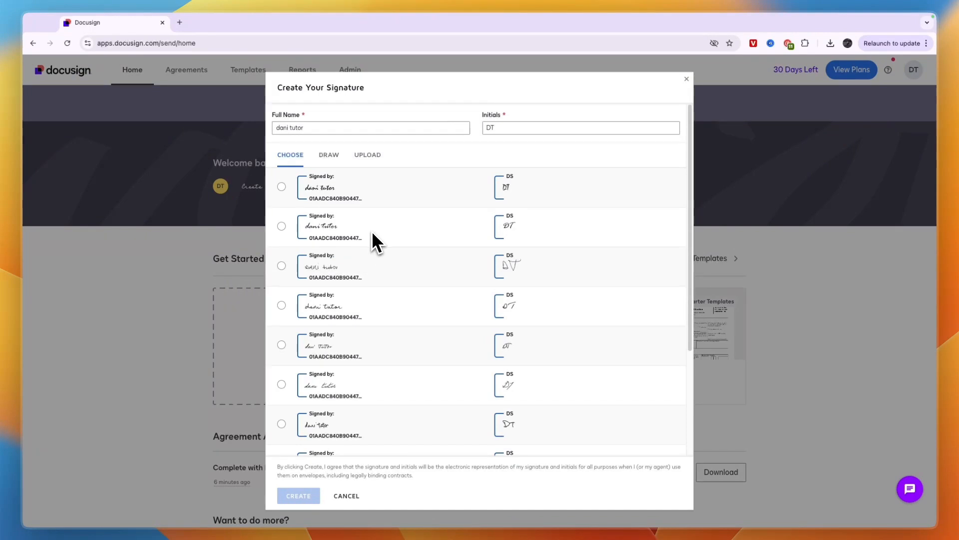
{"action": "left_click", "coordinate": [329, 157]}
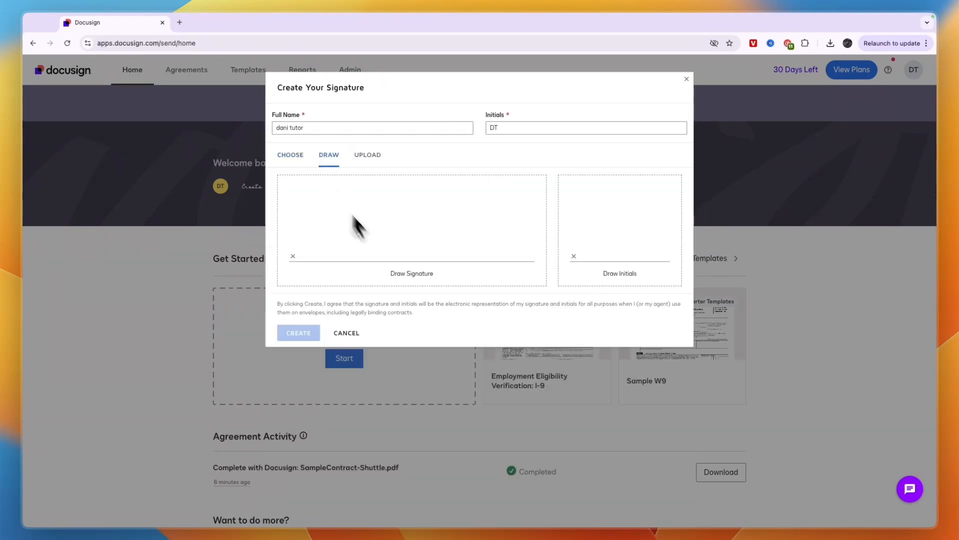
{"action": "left_click_drag", "start_coordinate": [330, 225], "coordinate": [479, 208]}
{"action": "left_click_drag", "start_coordinate": [612, 226], "coordinate": [643, 210]}
{"action": "left_click_drag", "start_coordinate": [597, 215], "coordinate": [614, 205]}
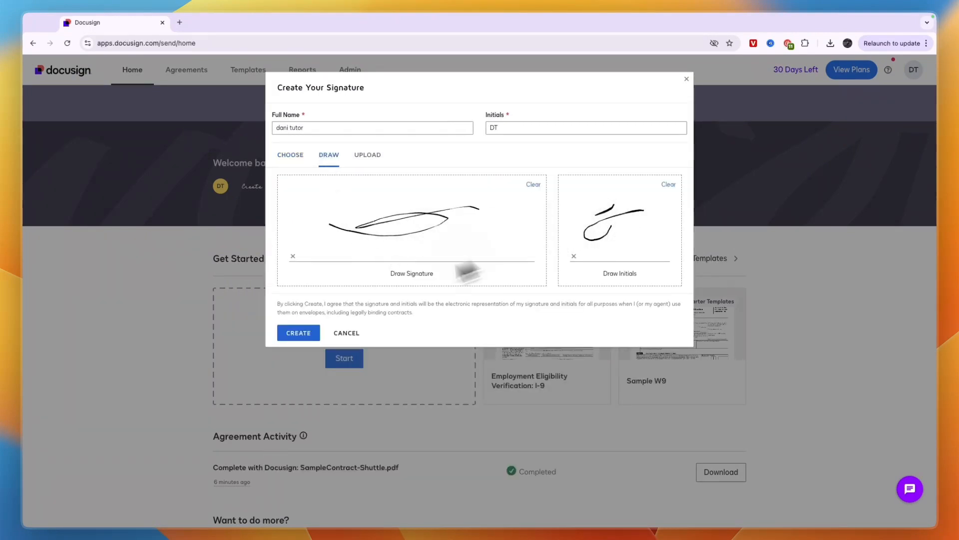
{"action": "left_click", "coordinate": [307, 332]}
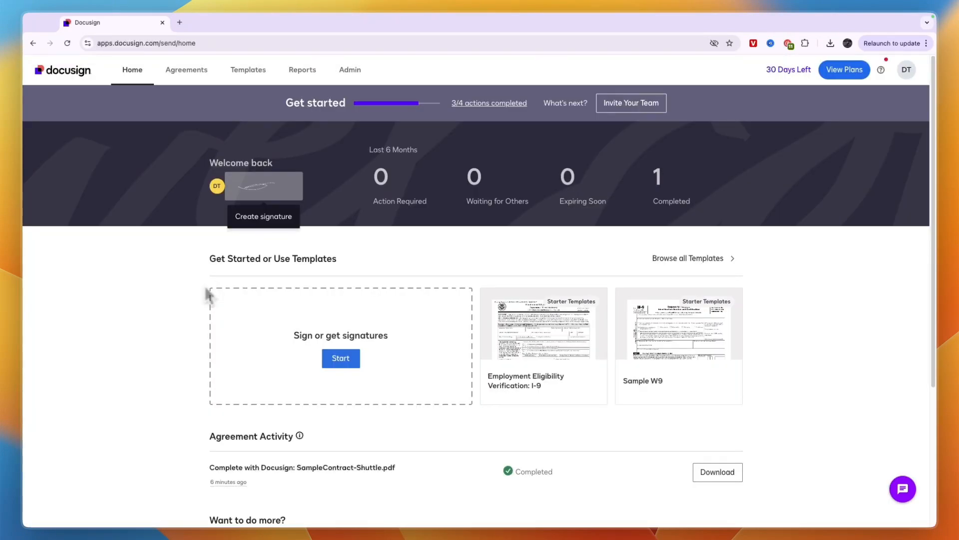
{"action": "left_click", "coordinate": [265, 186]}
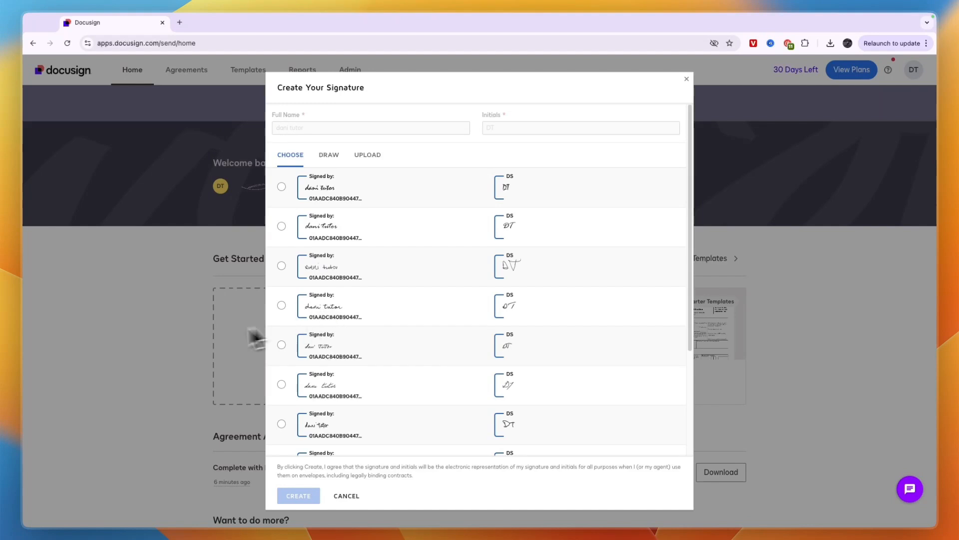
{"action": "left_click", "coordinate": [193, 334]}
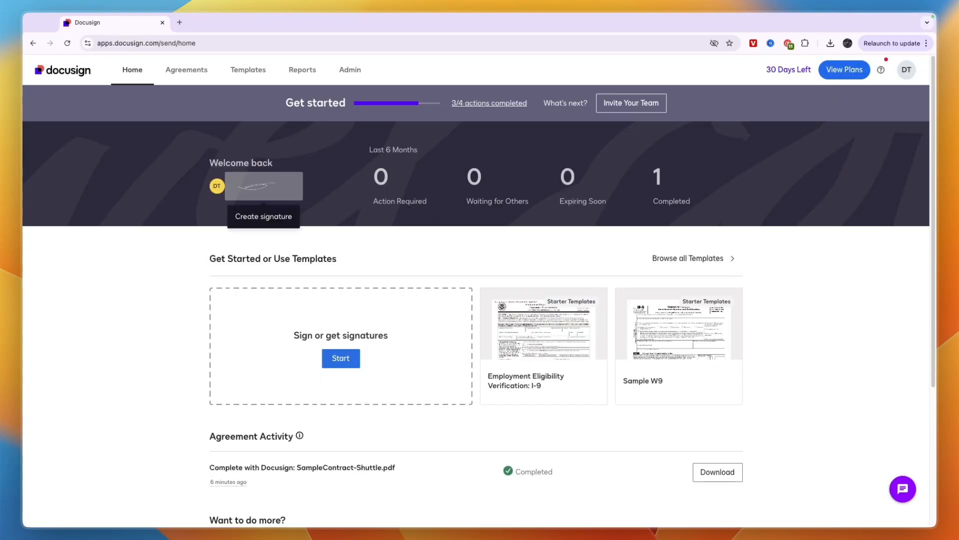